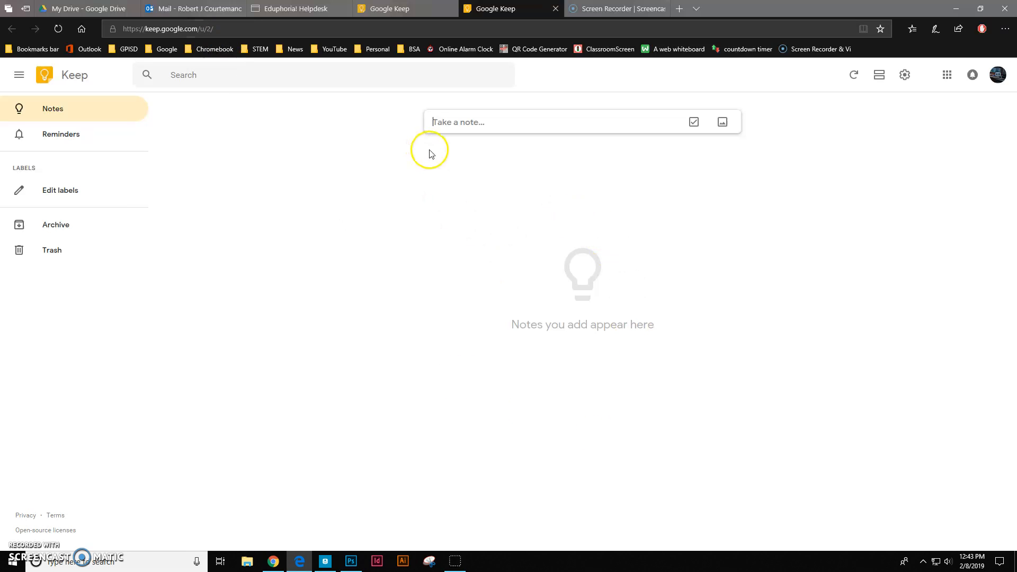
Look through the full list of Google apps for Keep and return to the Notes view
{"action": "left_click", "coordinate": [947, 75]}
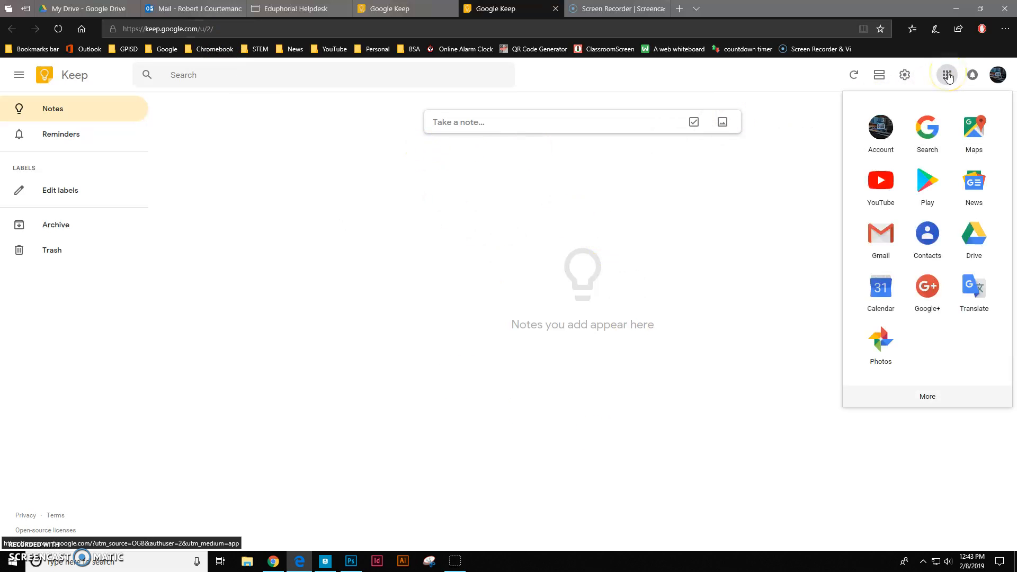
{"action": "left_click", "coordinate": [927, 396]}
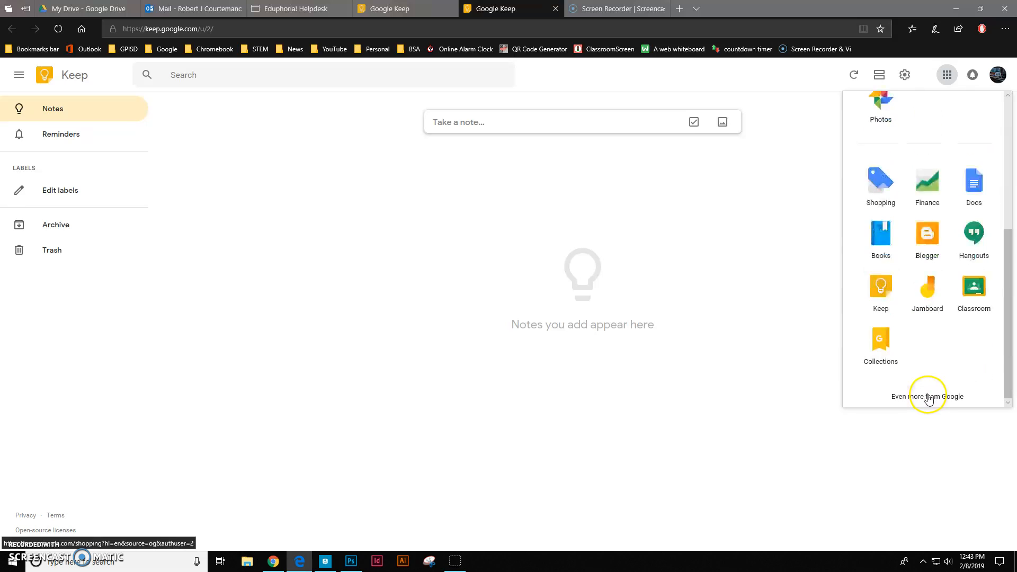
{"action": "left_click", "coordinate": [701, 269]}
{"action": "left_click", "coordinate": [74, 118]}
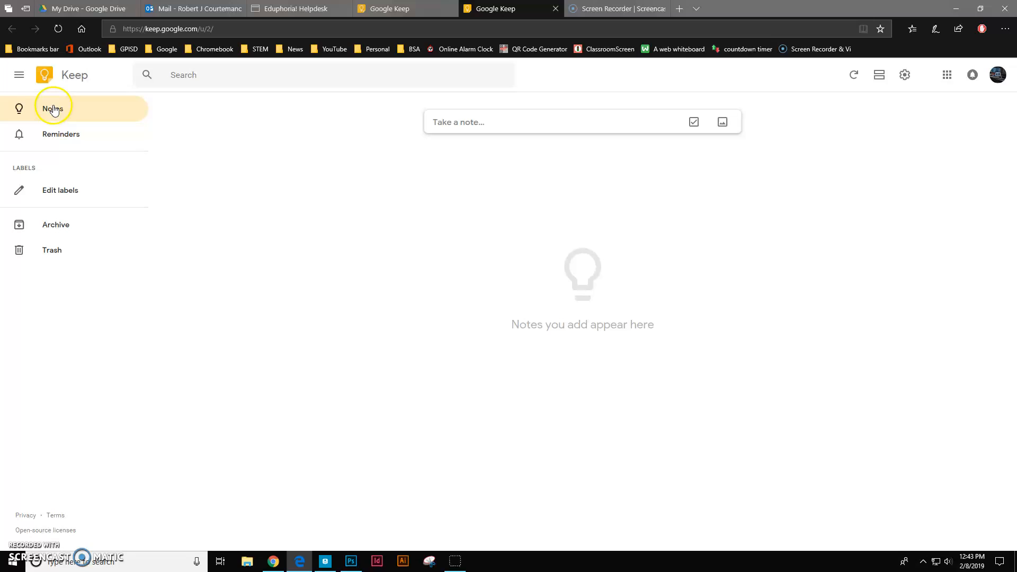
Create a note titled "Items To Do Today" with the text "Make a lesson for Ch. 3" and save it
{"action": "left_click", "coordinate": [521, 121]}
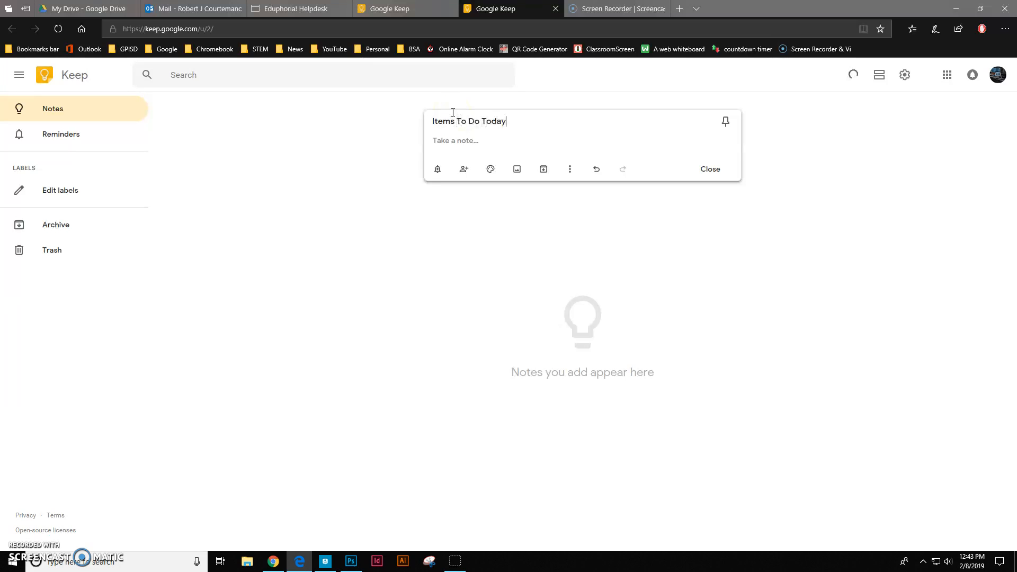
{"action": "left_click", "coordinate": [476, 142]}
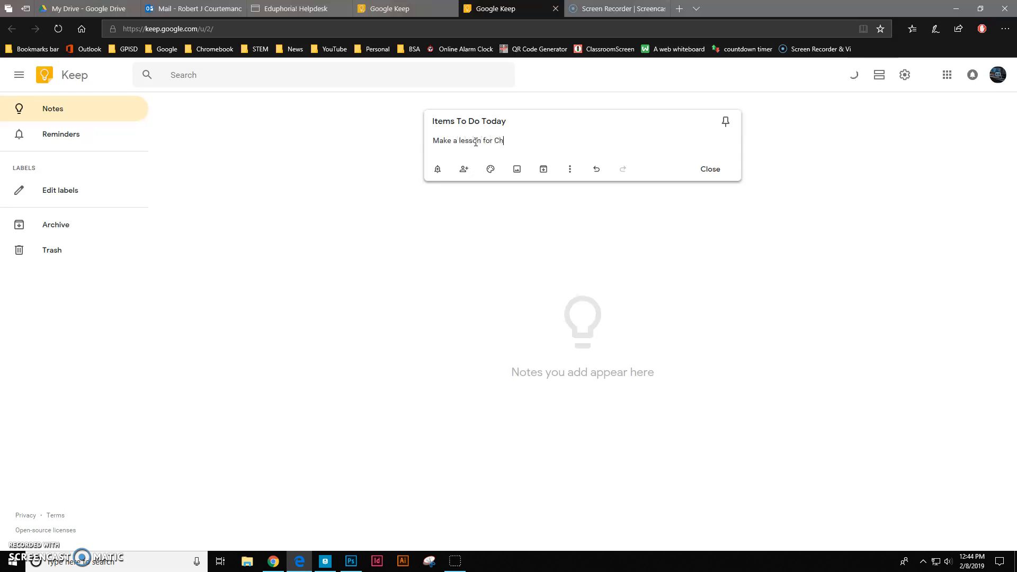
{"action": "key", "text": "Return"}
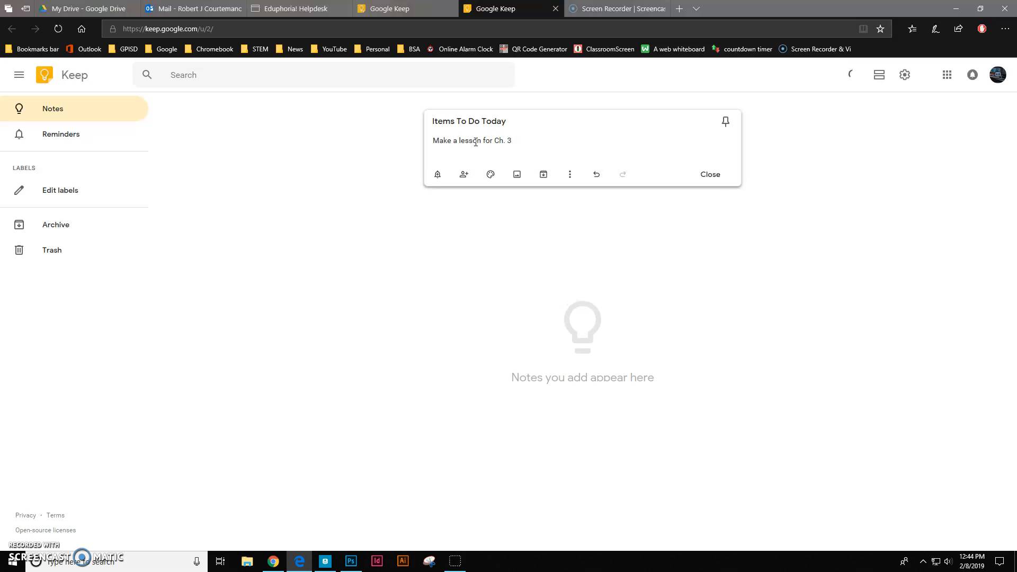
{"action": "left_click", "coordinate": [711, 175]}
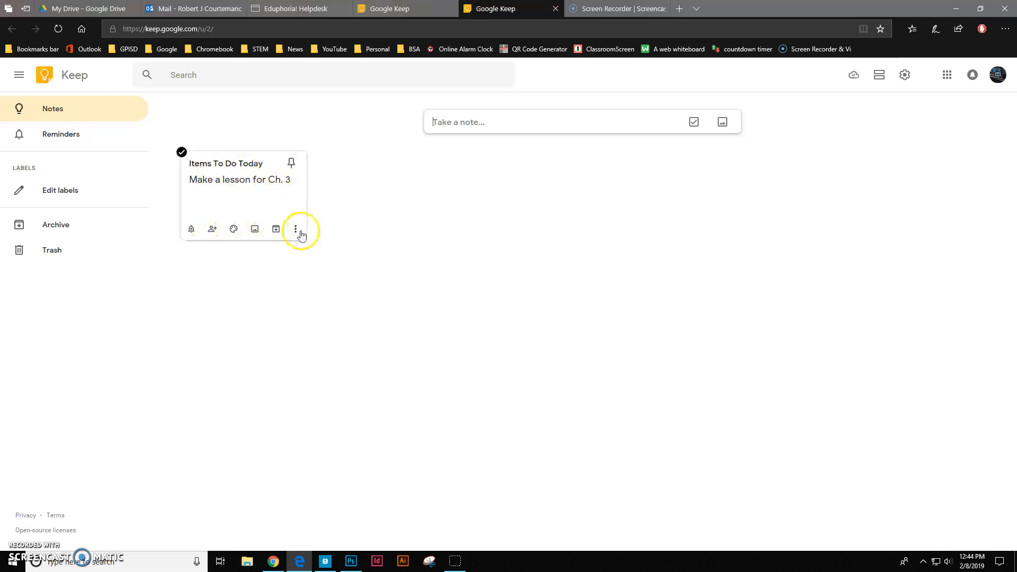
Add the line "Grade Ch. 2 Quiz" to the Items To Do Today note, leaving a blank line above it
{"action": "left_click", "coordinate": [247, 204]}
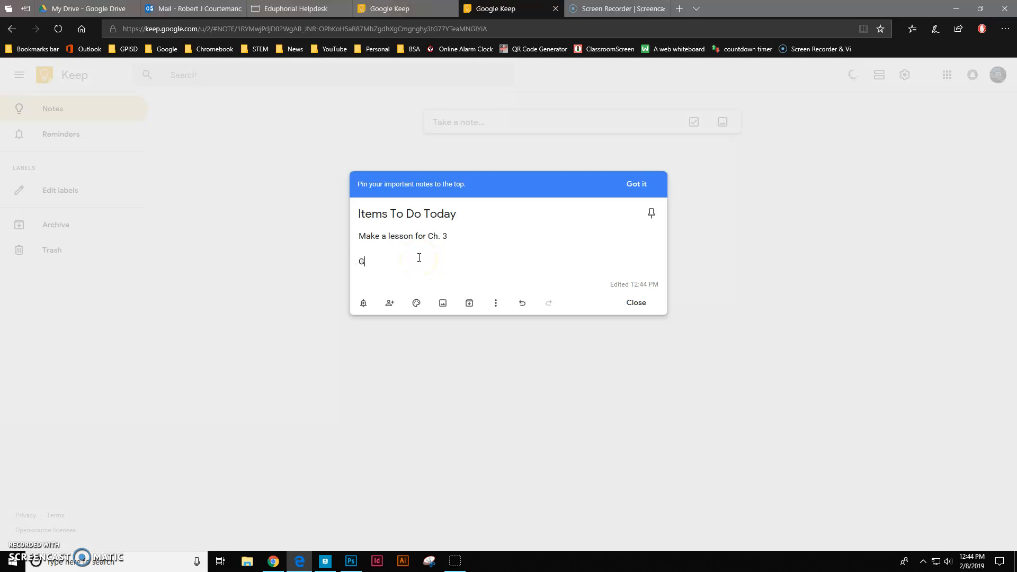
{"action": "type", "text": "H"}
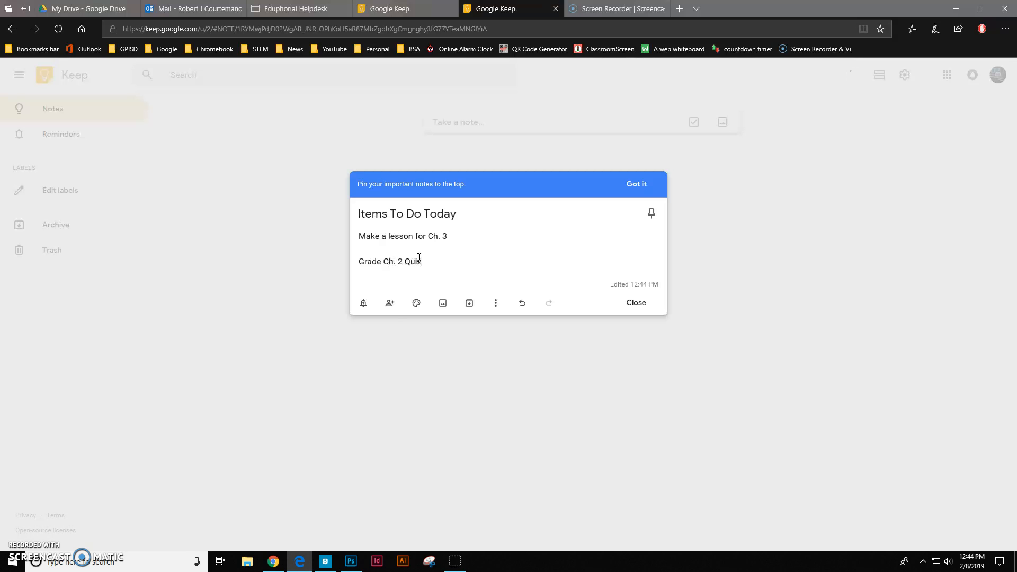
{"action": "left_click", "coordinate": [583, 367]}
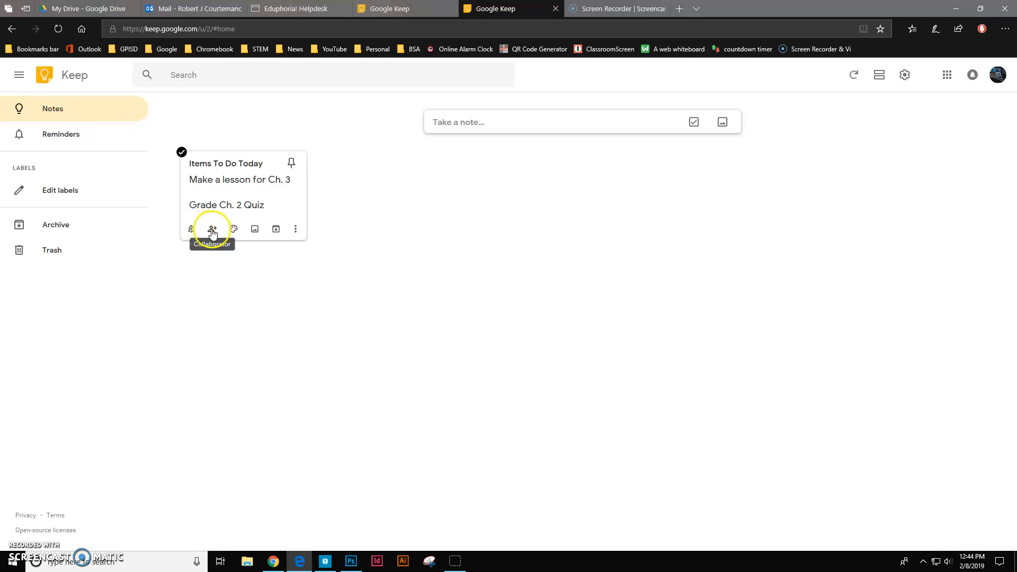
Open the Items To Do Today note and give it a reminder for later today at 8:00 PM
{"action": "left_click", "coordinate": [233, 208]}
{"action": "left_click", "coordinate": [362, 302]}
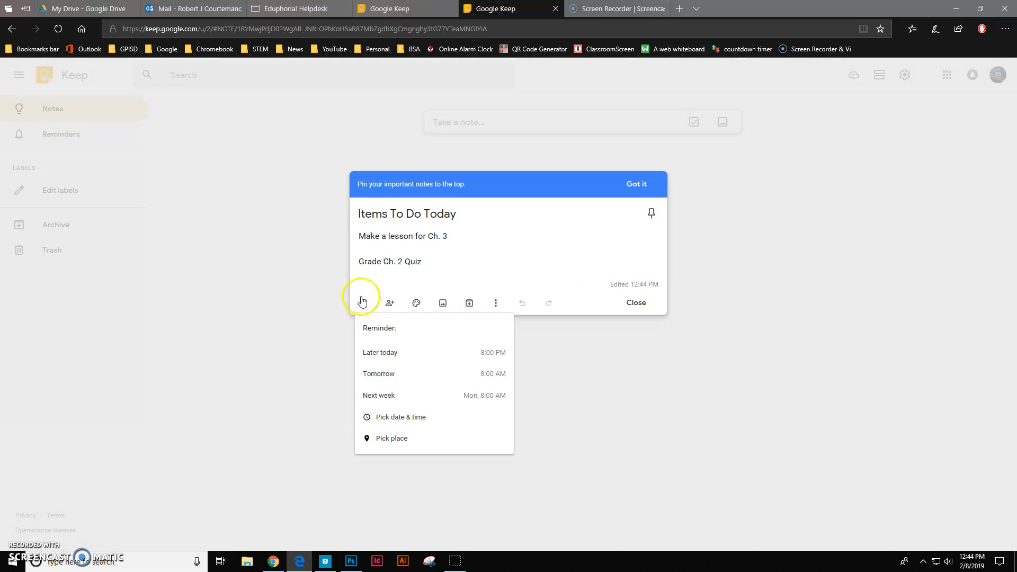
{"action": "left_click", "coordinate": [500, 359]}
Change the note's reminder time to Evening, 6:00 PM, keep it as Does not repeat, and save it
{"action": "left_click", "coordinate": [389, 288]}
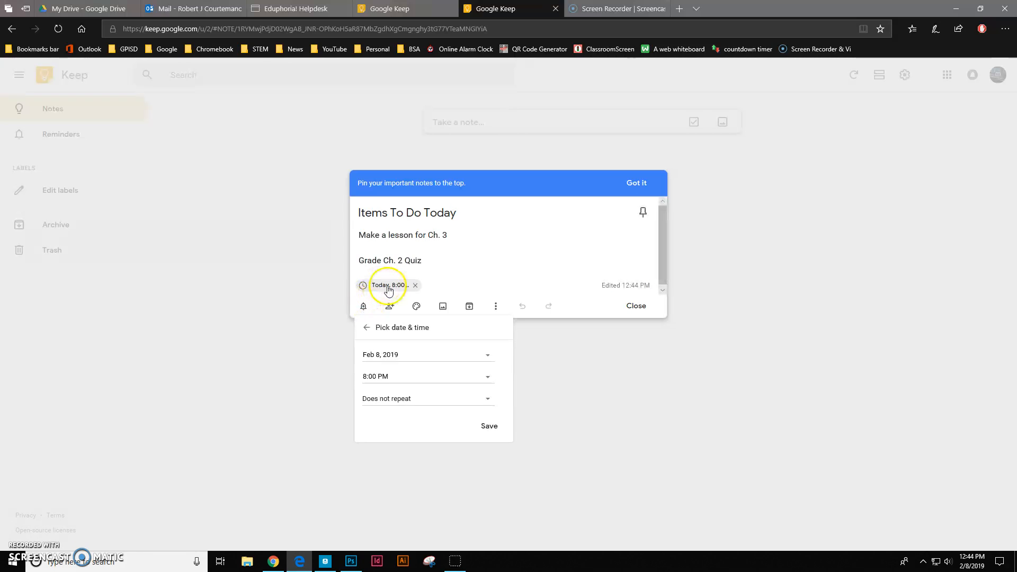
{"action": "left_click", "coordinate": [488, 377]}
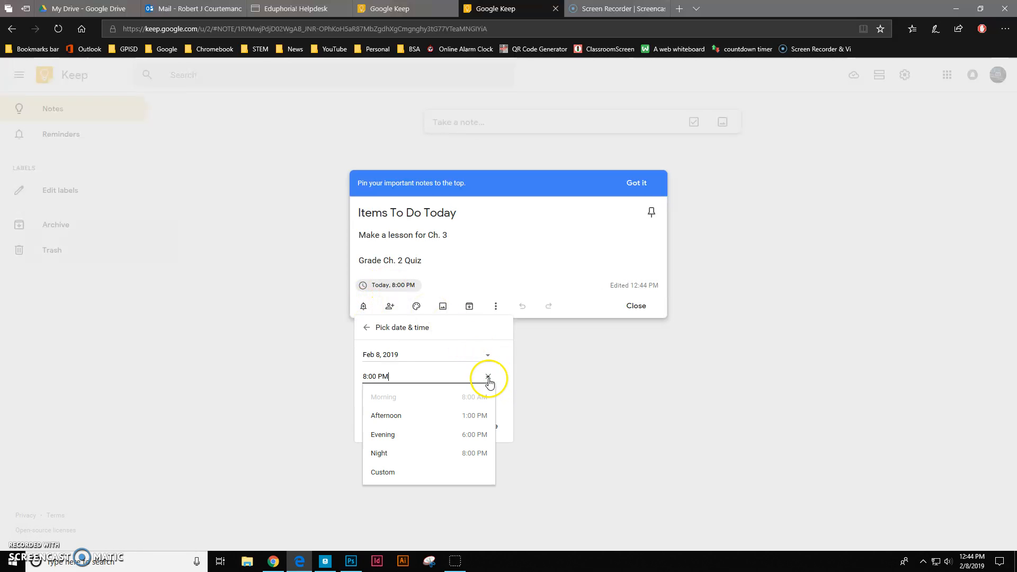
{"action": "left_click", "coordinate": [406, 443]}
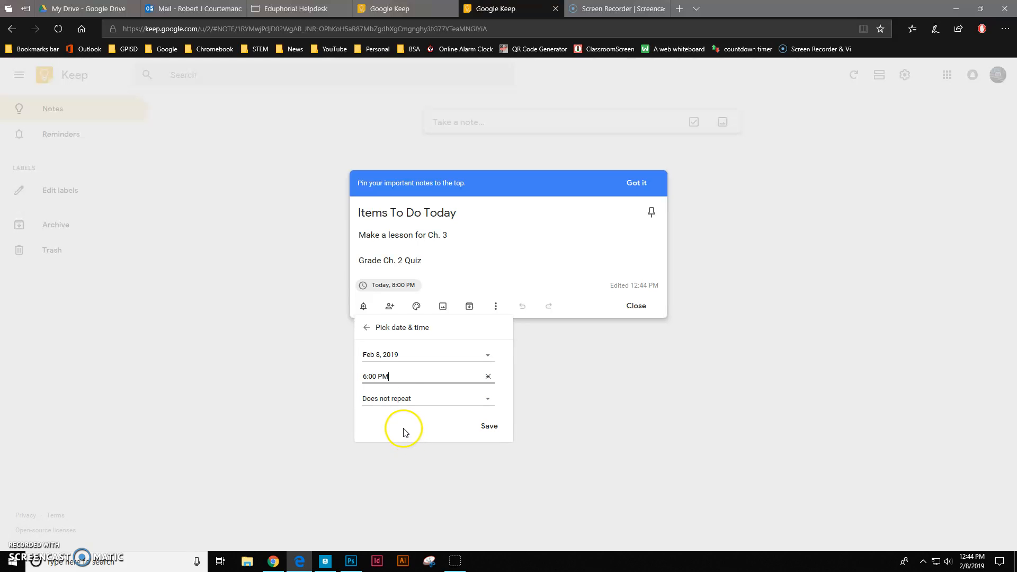
{"action": "left_click", "coordinate": [487, 404]}
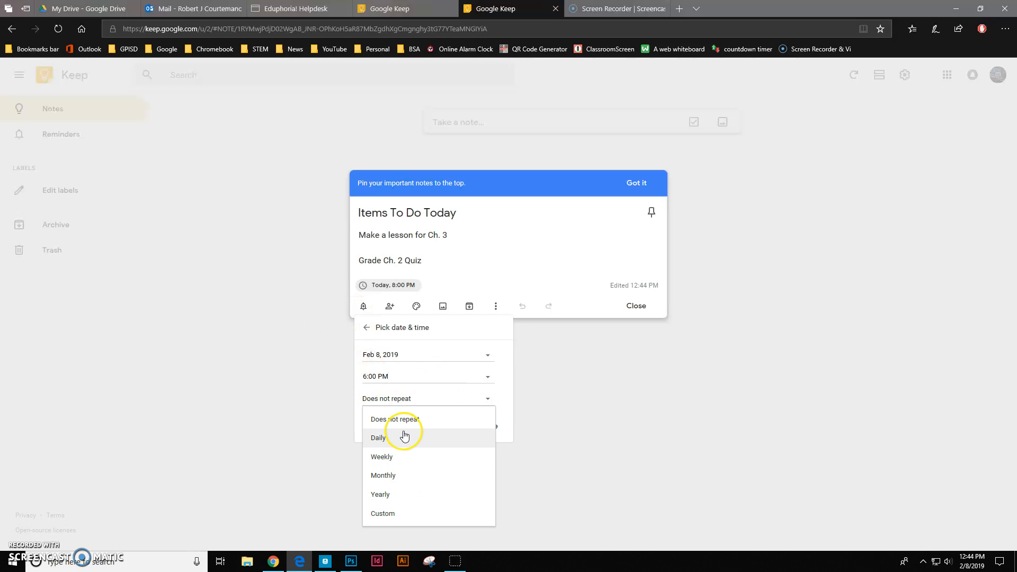
{"action": "left_click", "coordinate": [377, 419]}
{"action": "left_click", "coordinate": [487, 437]}
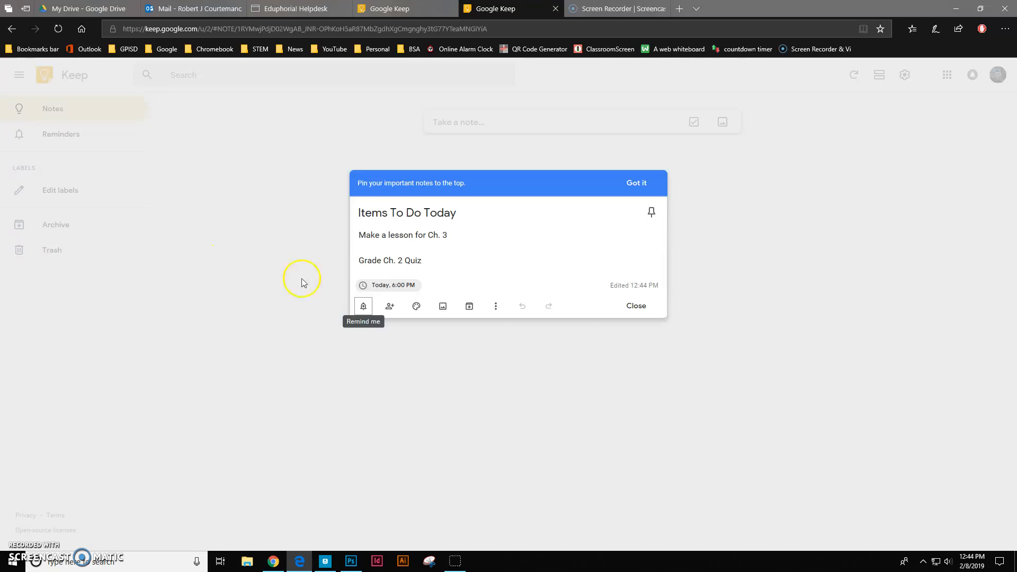
Close the note, check it in the Reminders view, and return to the Notes view
{"action": "left_click", "coordinate": [281, 290]}
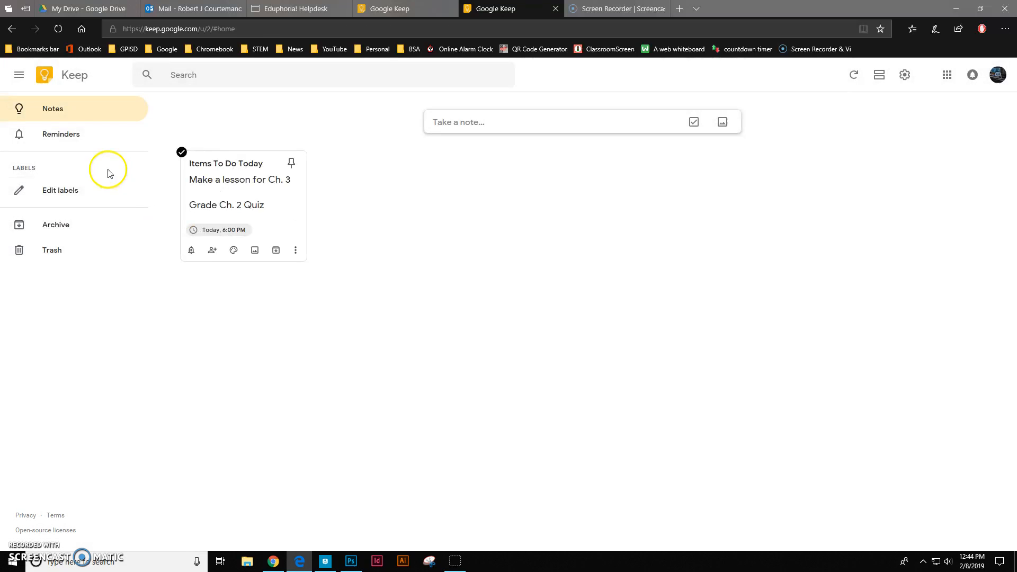
{"action": "left_click", "coordinate": [66, 139]}
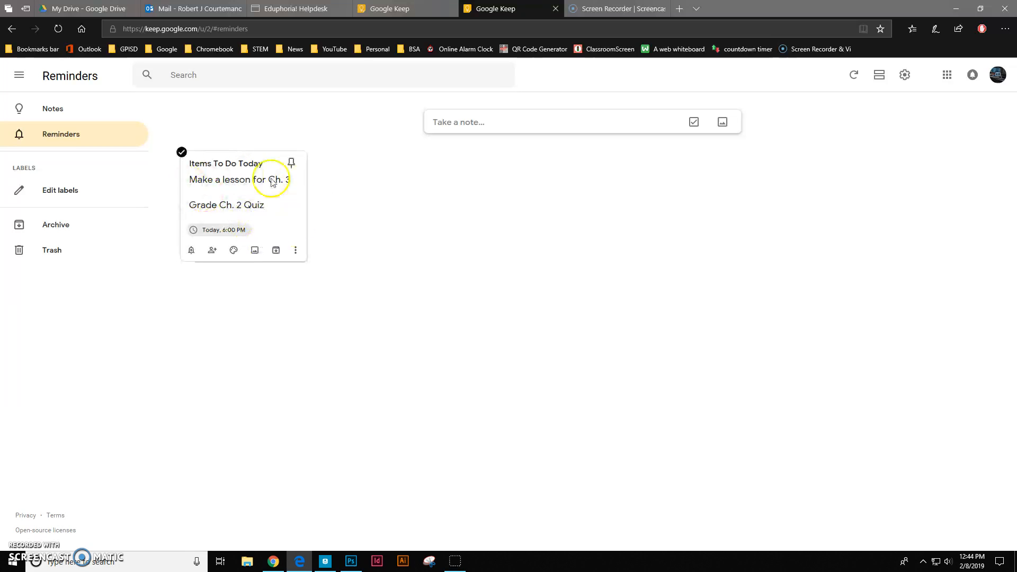
{"action": "left_click", "coordinate": [57, 108]}
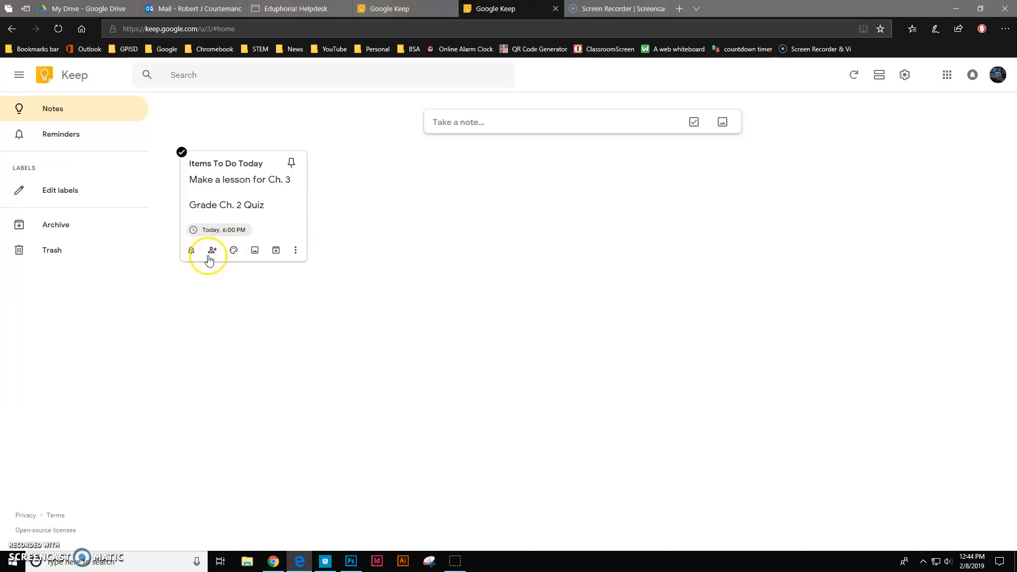
Share the Items To Do Today note with a collaborator by entering their e-mail address, and save
{"action": "left_click", "coordinate": [212, 251]}
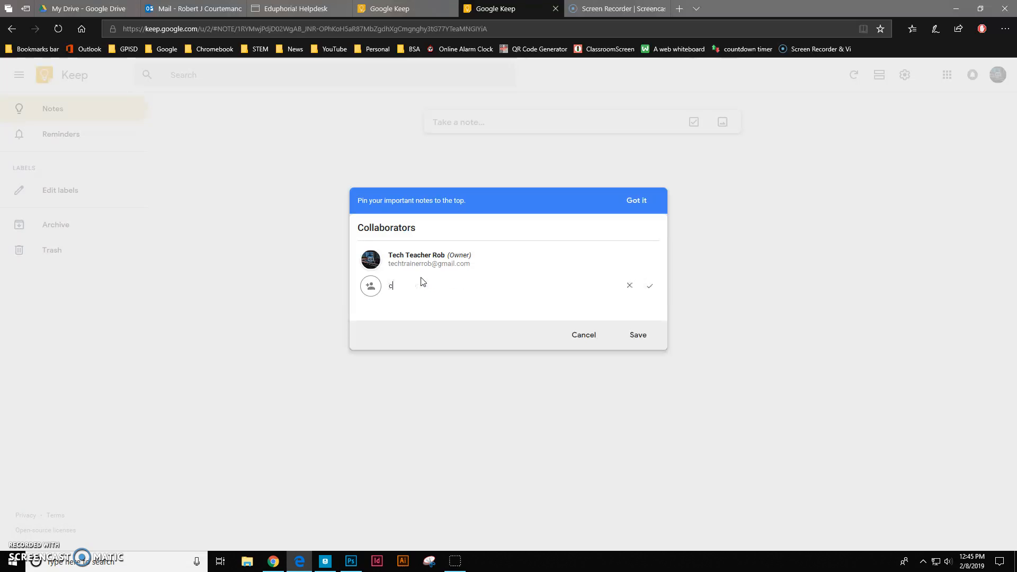
{"action": "type", "text": "@gpapps.galenaparkisd.com"}
{"action": "key", "text": "Return"}
{"action": "left_click", "coordinate": [568, 318]}
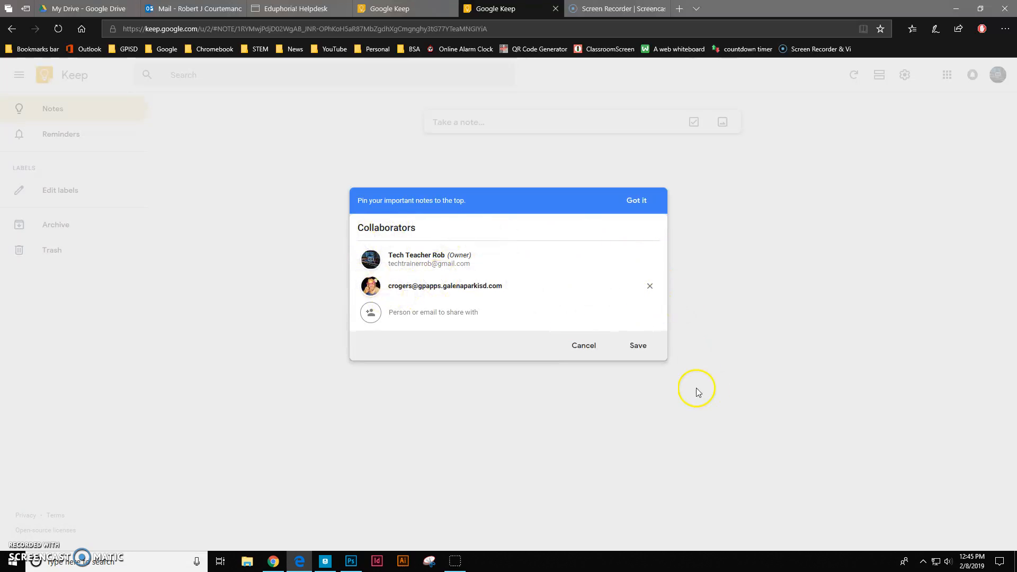
{"action": "left_click", "coordinate": [638, 346]}
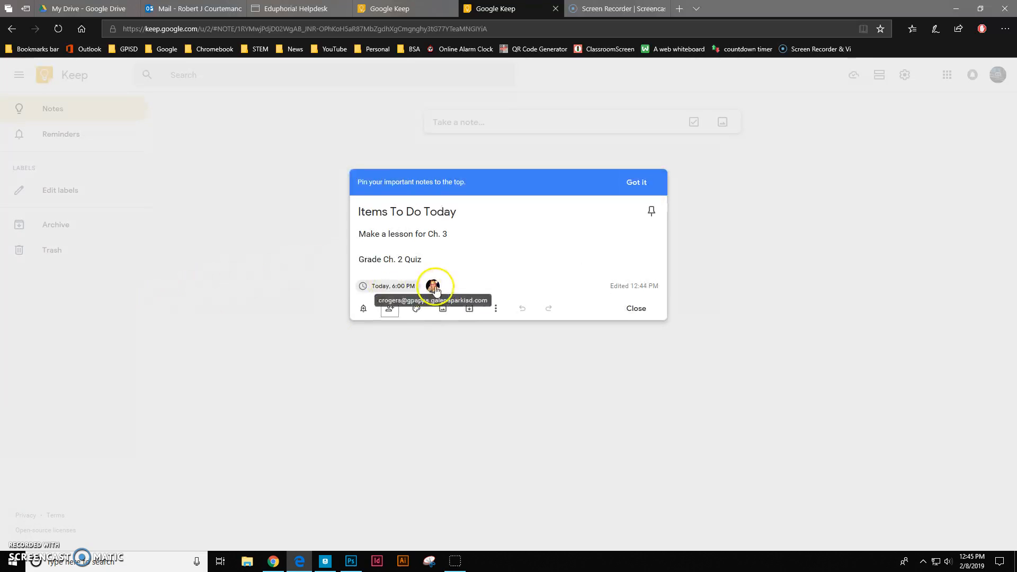
Remove the added collaborator from the Items To Do Today note and save the sharing change
{"action": "left_click", "coordinate": [433, 287]}
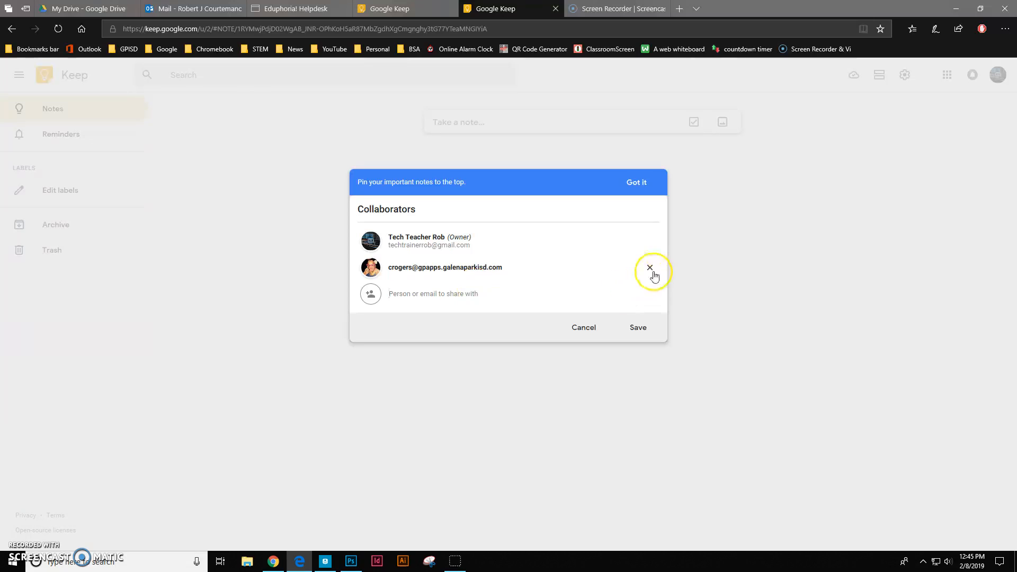
{"action": "left_click", "coordinate": [650, 268]}
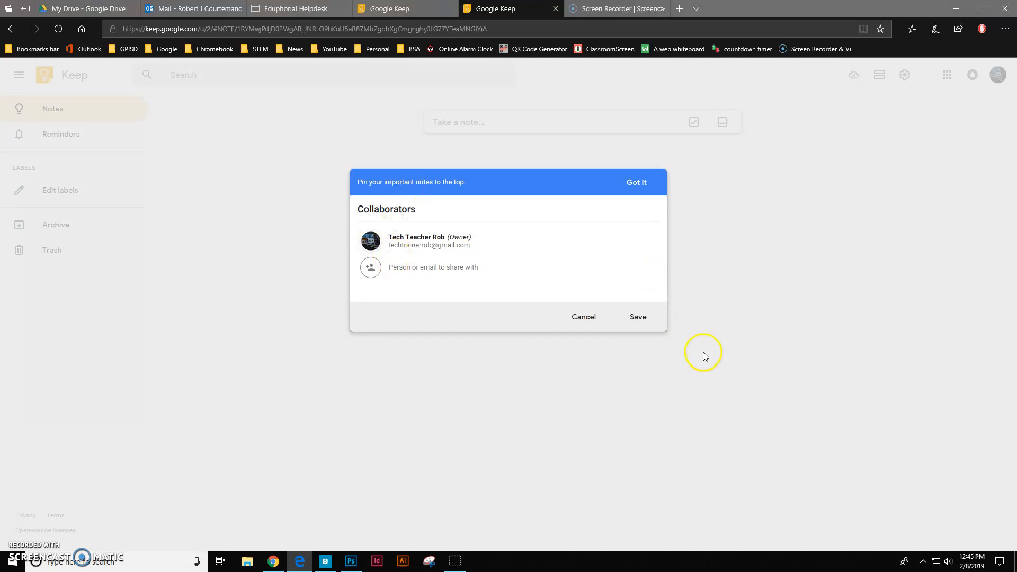
{"action": "left_click", "coordinate": [642, 318]}
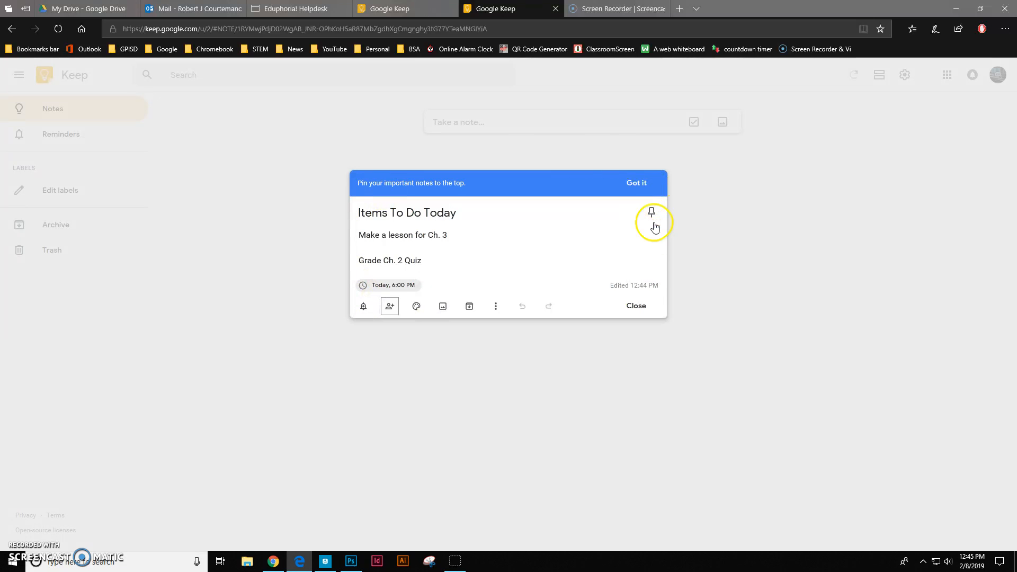
Close the note and set its background color to orange
{"action": "left_click", "coordinate": [638, 307]}
{"action": "mouse_move", "coordinate": [232, 252]}
{"action": "left_click", "coordinate": [270, 194]}
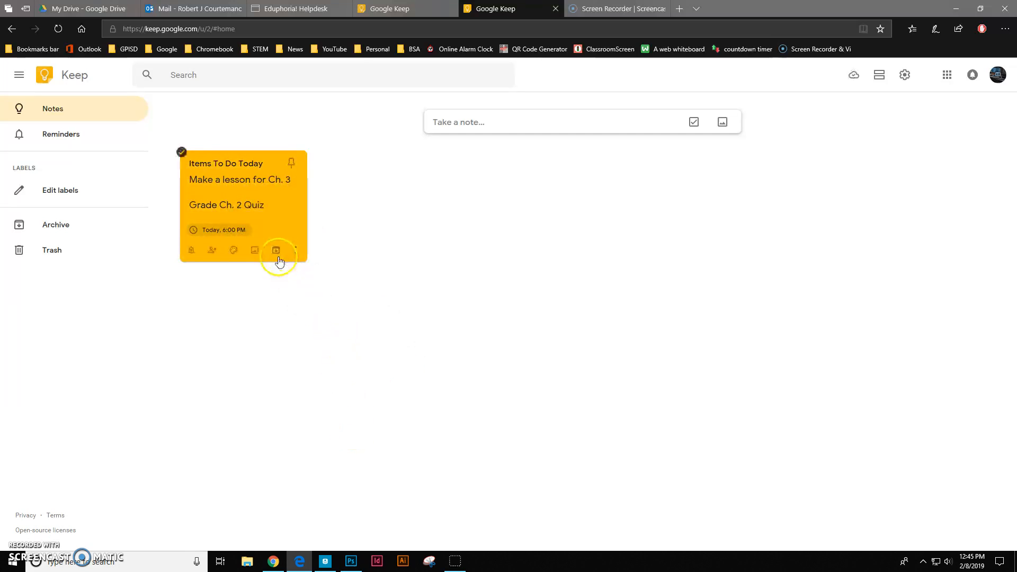
Open the file browser for adding an image to the note and dismiss it
{"action": "left_click", "coordinate": [255, 251]}
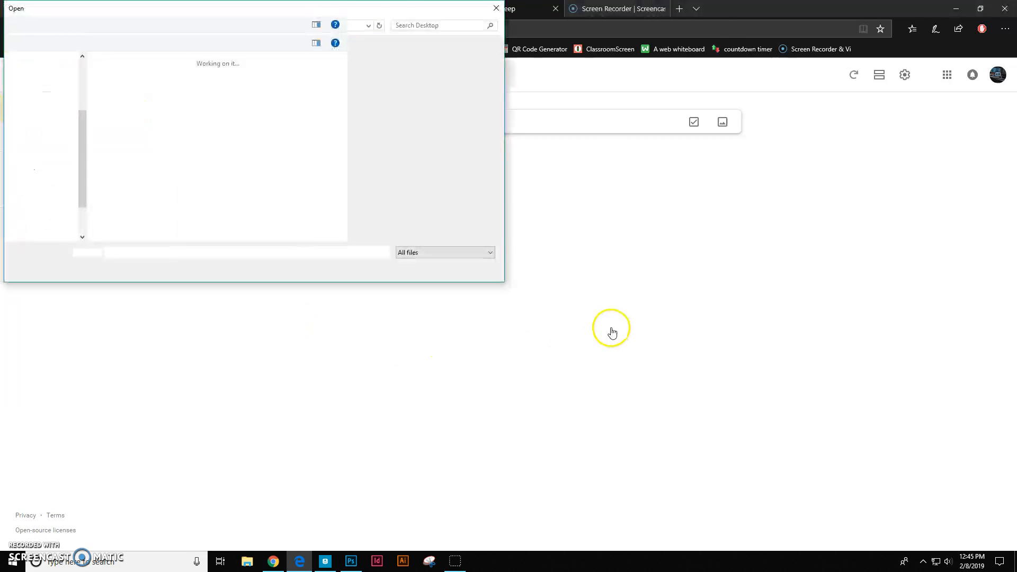
{"action": "left_click", "coordinate": [497, 8]}
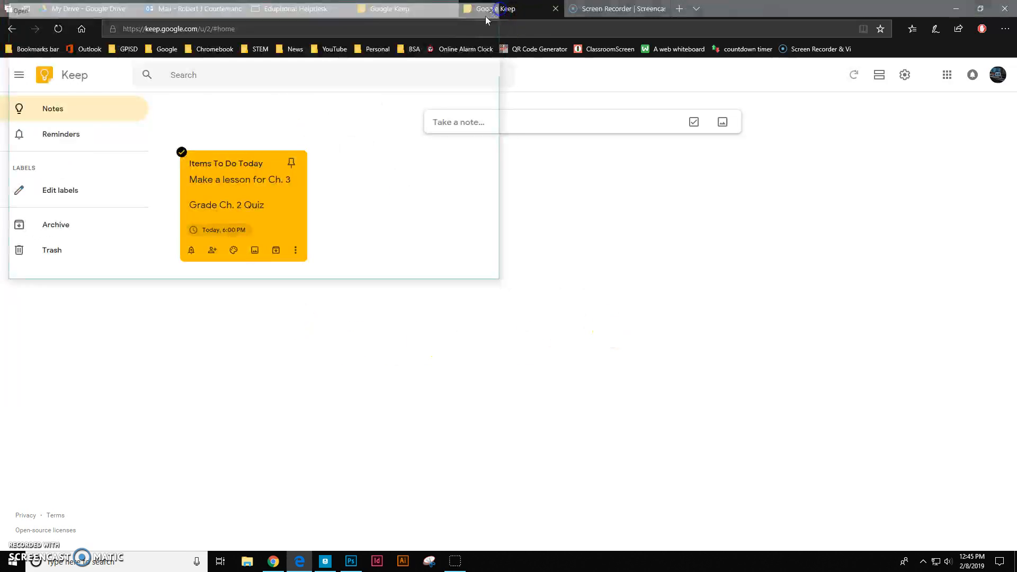
Archive the Items To Do Today note, open the Archive, and view the note's additional options
{"action": "left_click", "coordinate": [276, 251]}
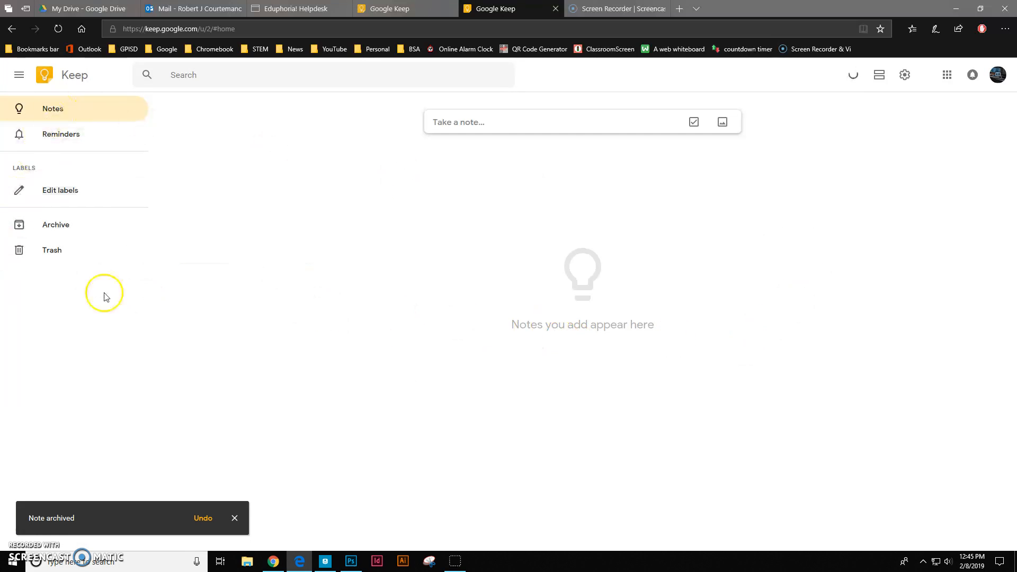
{"action": "left_click", "coordinate": [44, 227]}
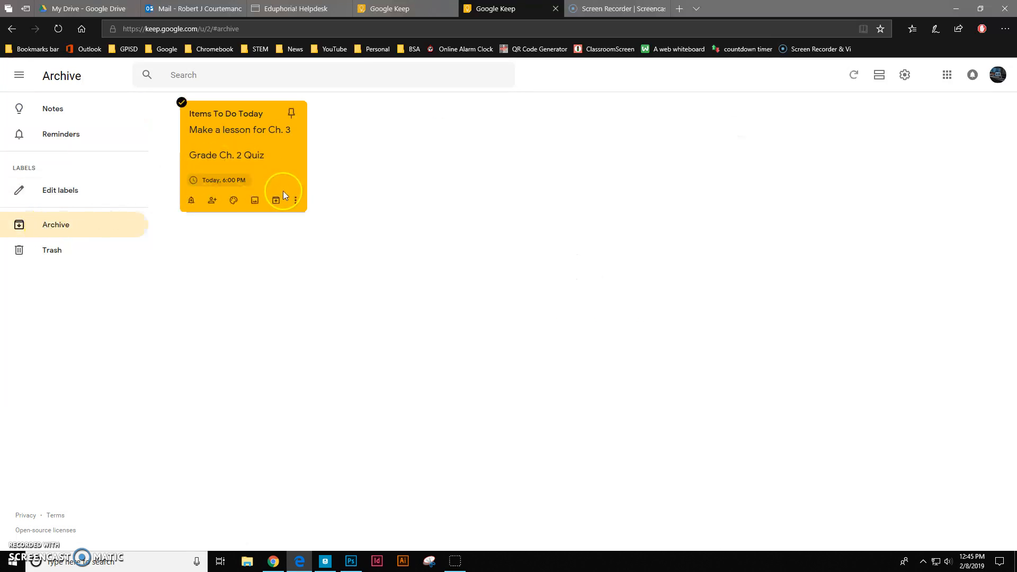
{"action": "left_click", "coordinate": [295, 202]}
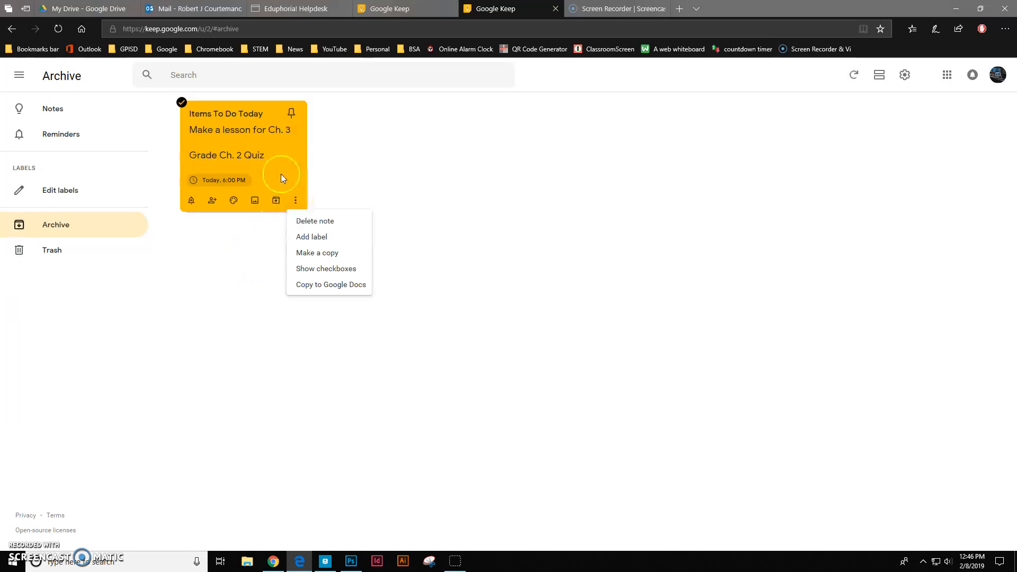
{"action": "left_click", "coordinate": [192, 122]}
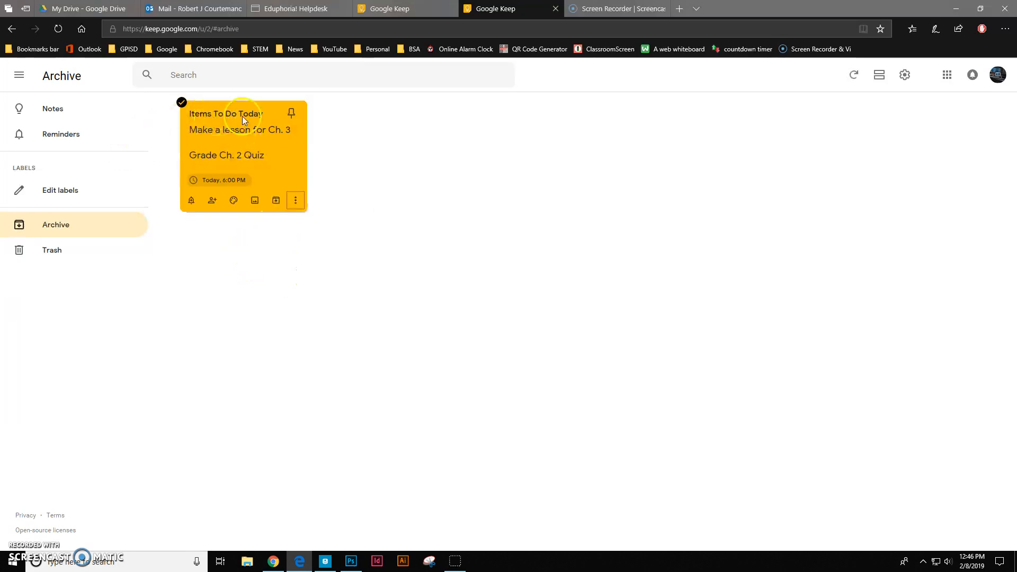
Unarchive the Items To Do Today note and return to the Notes view
{"action": "left_click", "coordinate": [295, 200]}
{"action": "left_click", "coordinate": [275, 202]}
{"action": "left_click", "coordinate": [274, 202]}
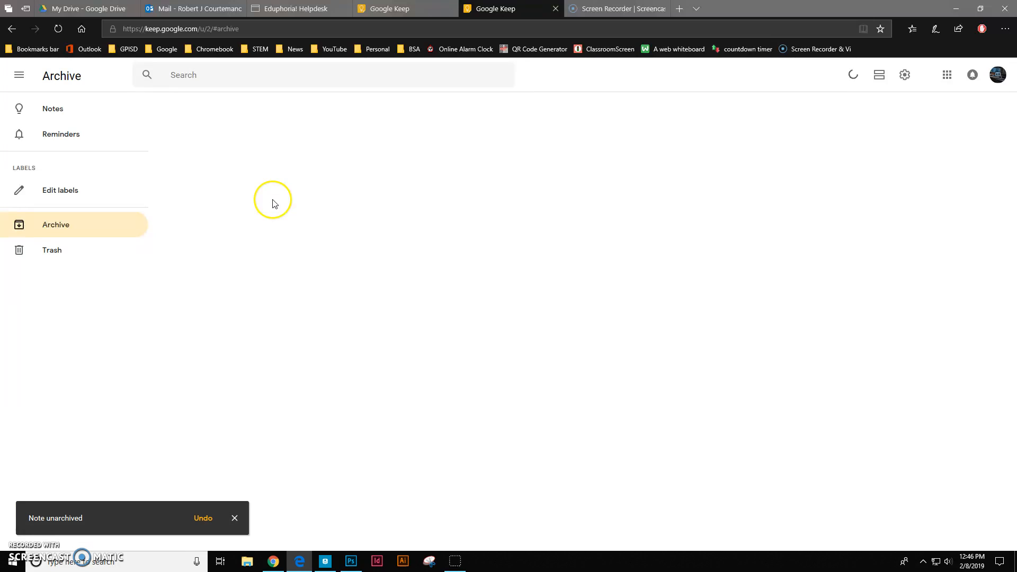
{"action": "left_click", "coordinate": [48, 125]}
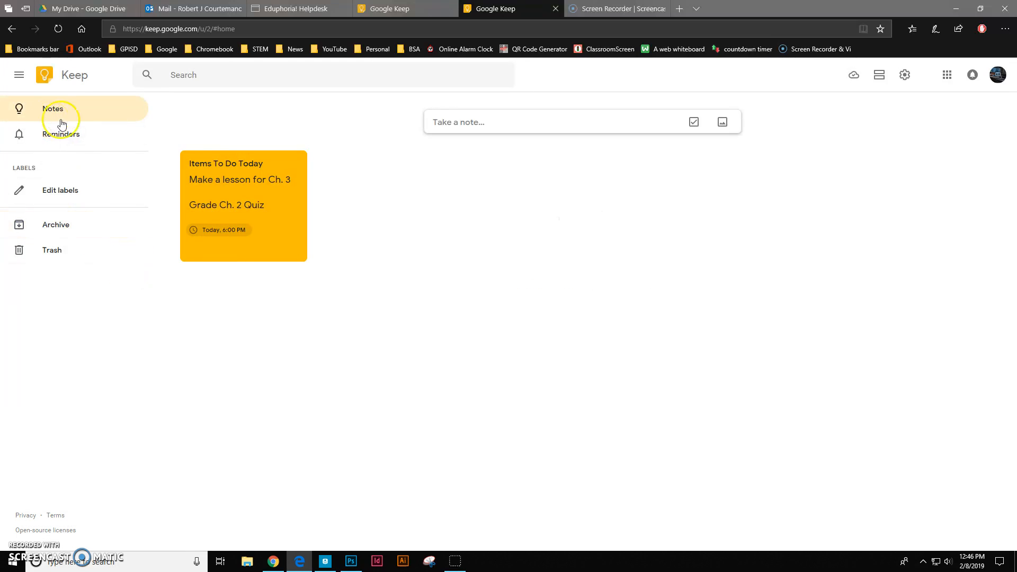
{"action": "mouse_move", "coordinate": [277, 252]}
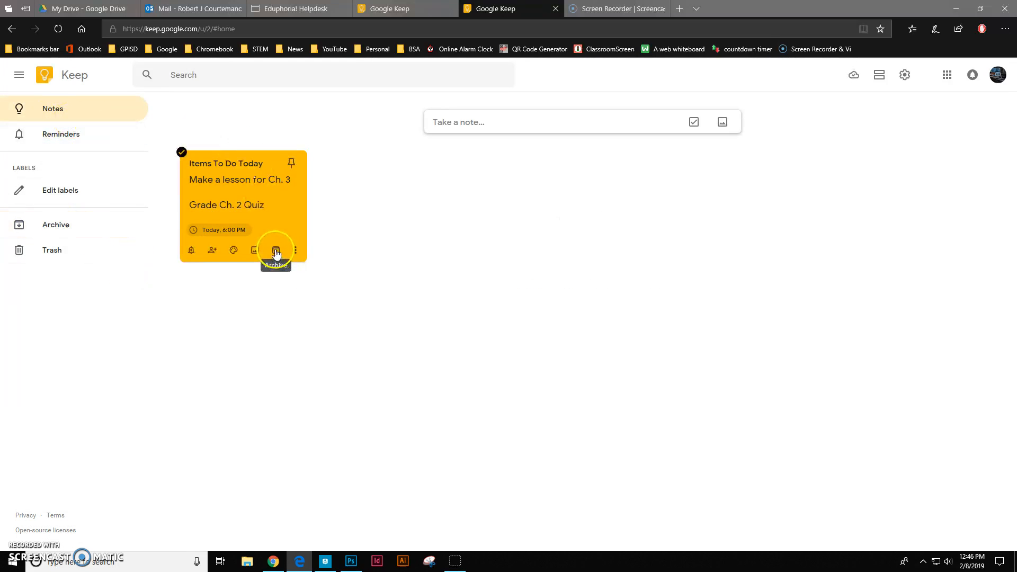
Archive the Items To Do Today note, then unarchive it and return to the Notes view
{"action": "left_click", "coordinate": [274, 251]}
{"action": "left_click", "coordinate": [62, 227]}
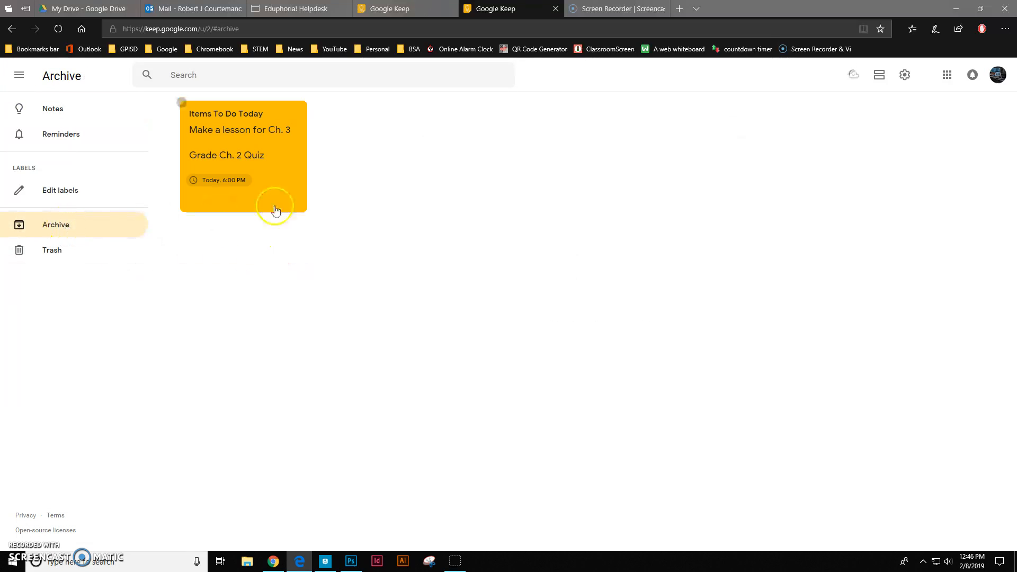
{"action": "left_click", "coordinate": [276, 203]}
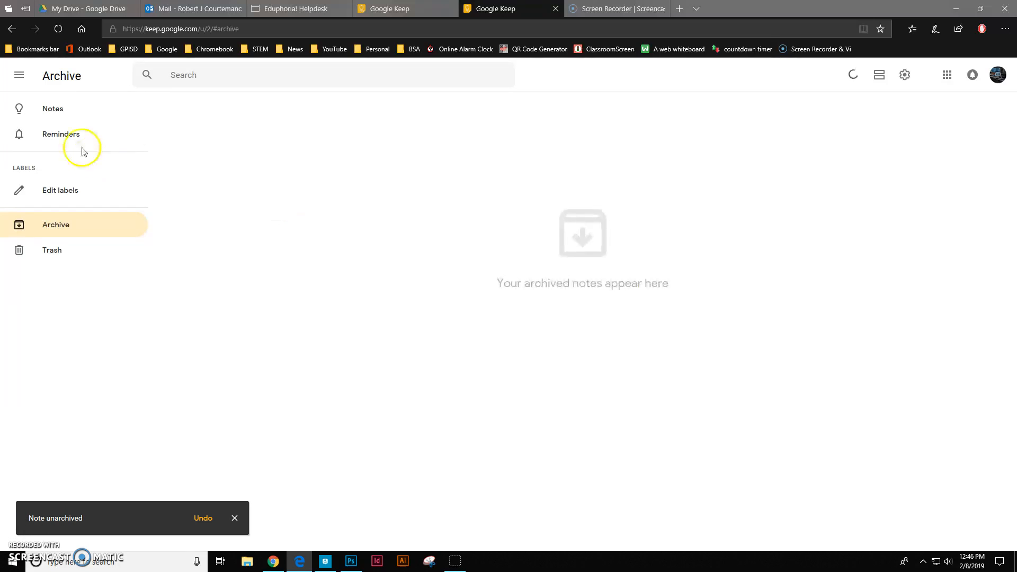
{"action": "left_click", "coordinate": [59, 109]}
Remove the 6:00 PM reminder from the Items To Do Today note
{"action": "mouse_move", "coordinate": [255, 222]}
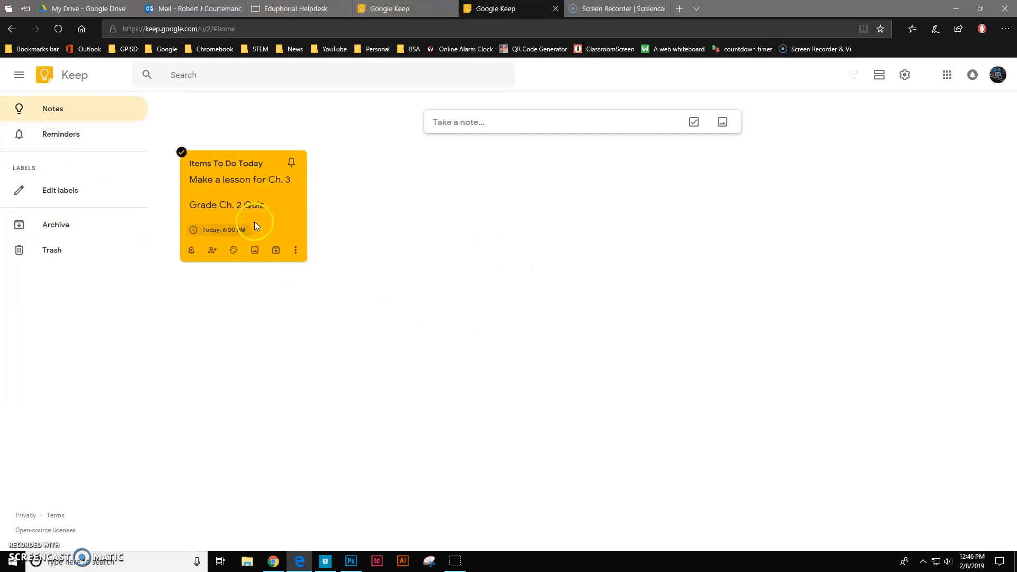
{"action": "left_click", "coordinate": [246, 231]}
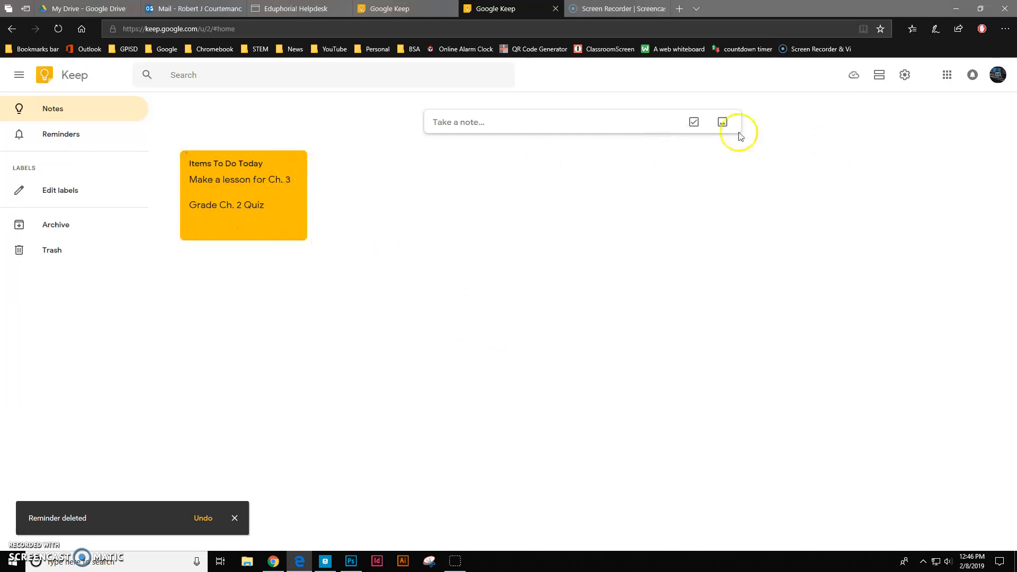
Create a checklist note titled "School Supplies Needed" with the items Pencils, Lined Paper and Notebook
{"action": "left_click", "coordinate": [694, 122]}
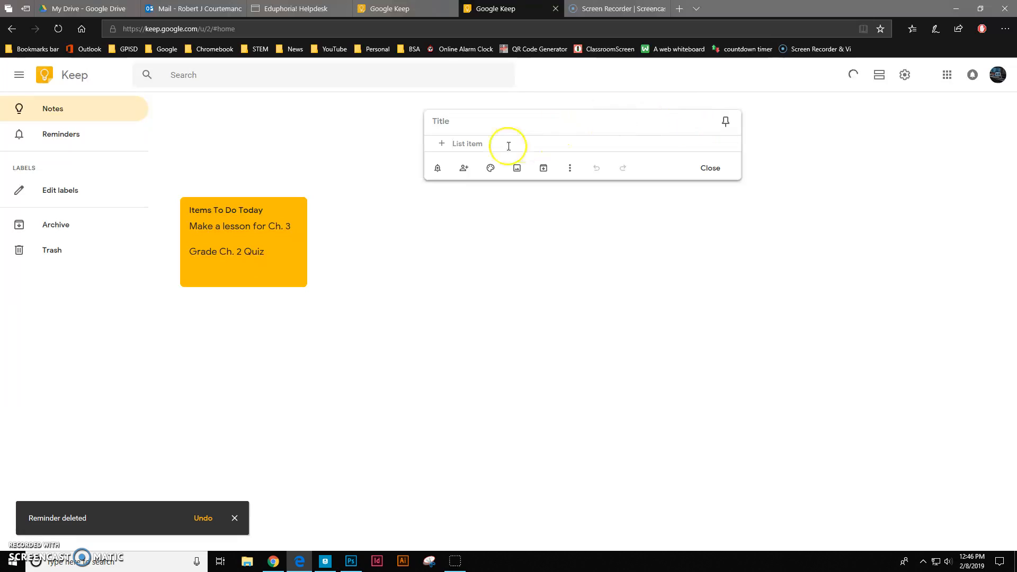
{"action": "left_click", "coordinate": [473, 122]}
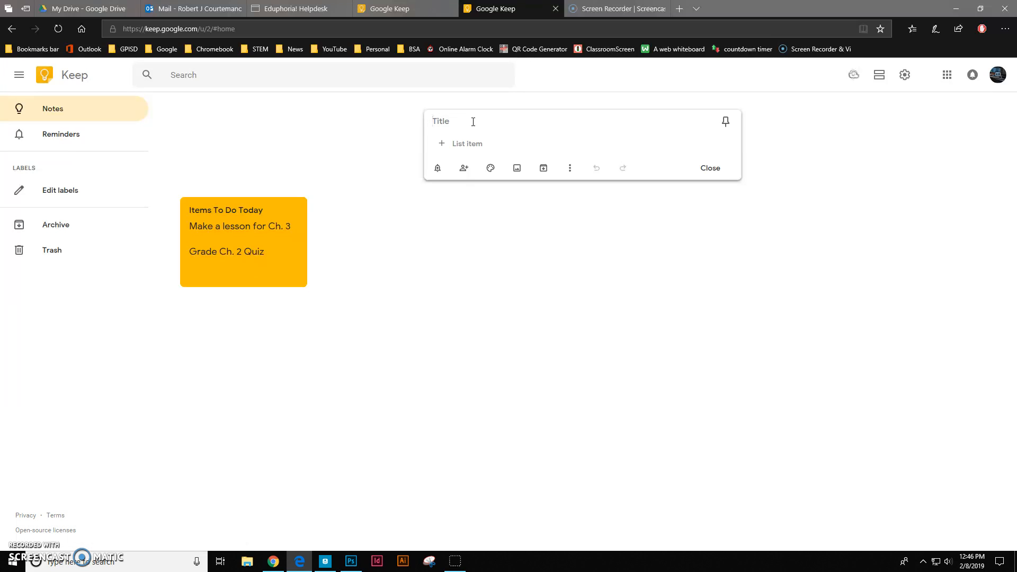
{"action": "type", "text": "hool Supplies Needed"}
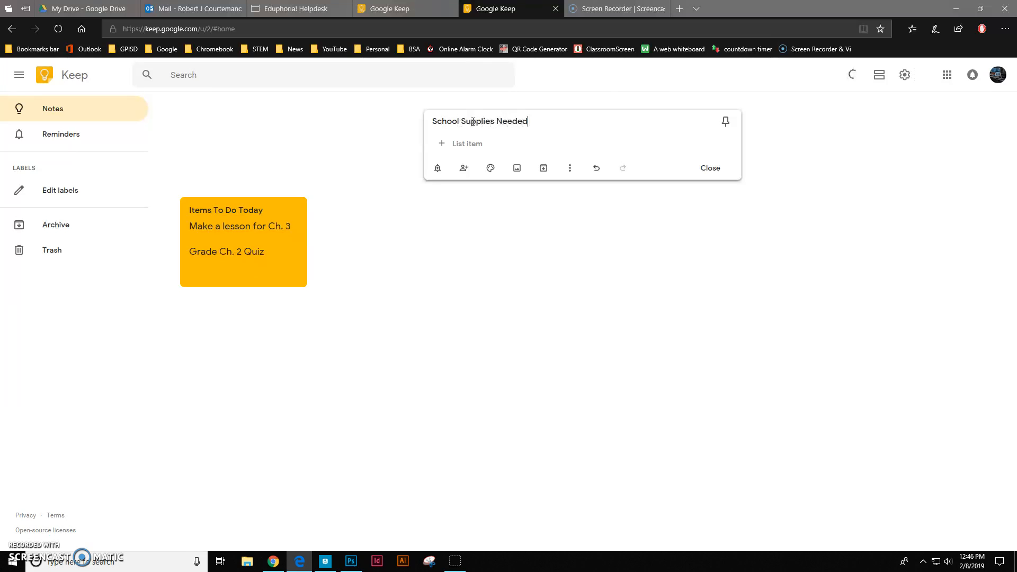
{"action": "left_click", "coordinate": [476, 138]}
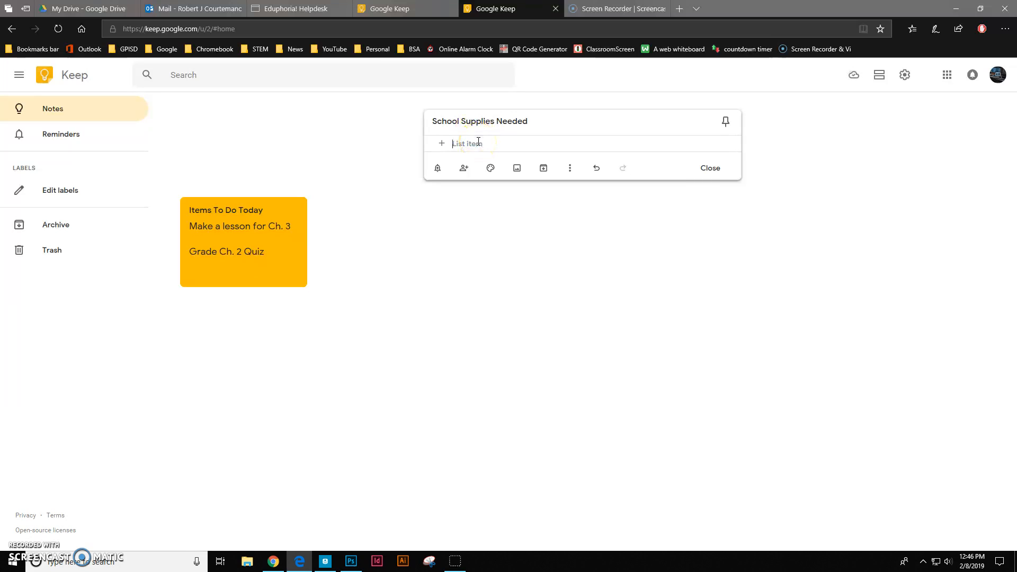
{"action": "type", "text": "Pencils"}
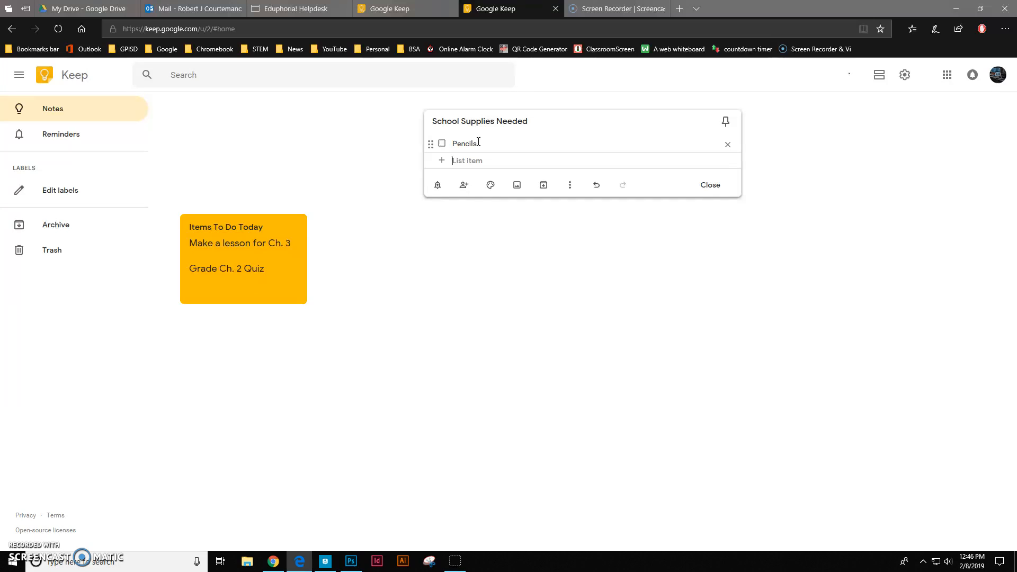
{"action": "type", "text": "Lined Paper"}
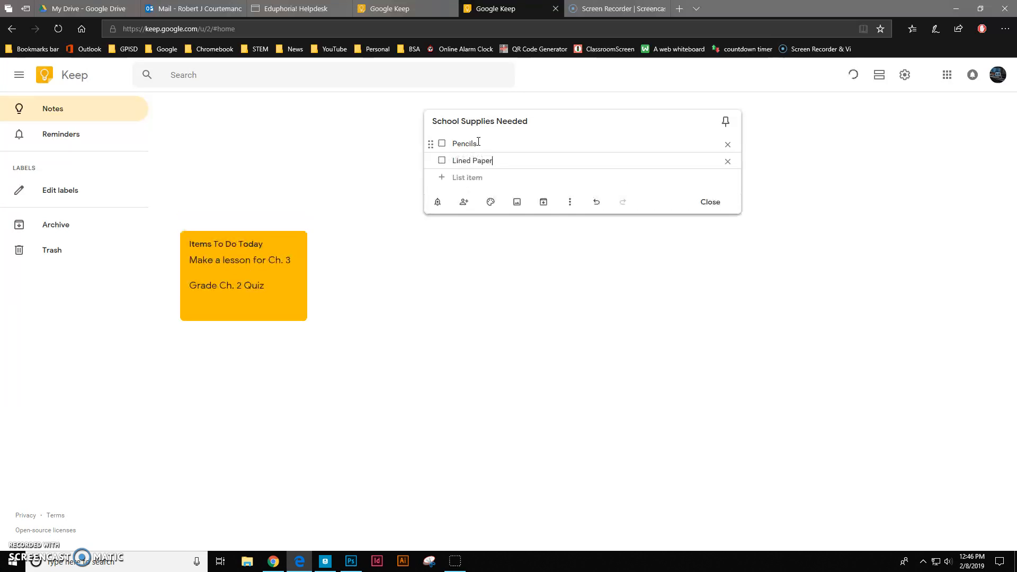
{"action": "type", "text": "Notebook"}
{"action": "left_click", "coordinate": [574, 279]}
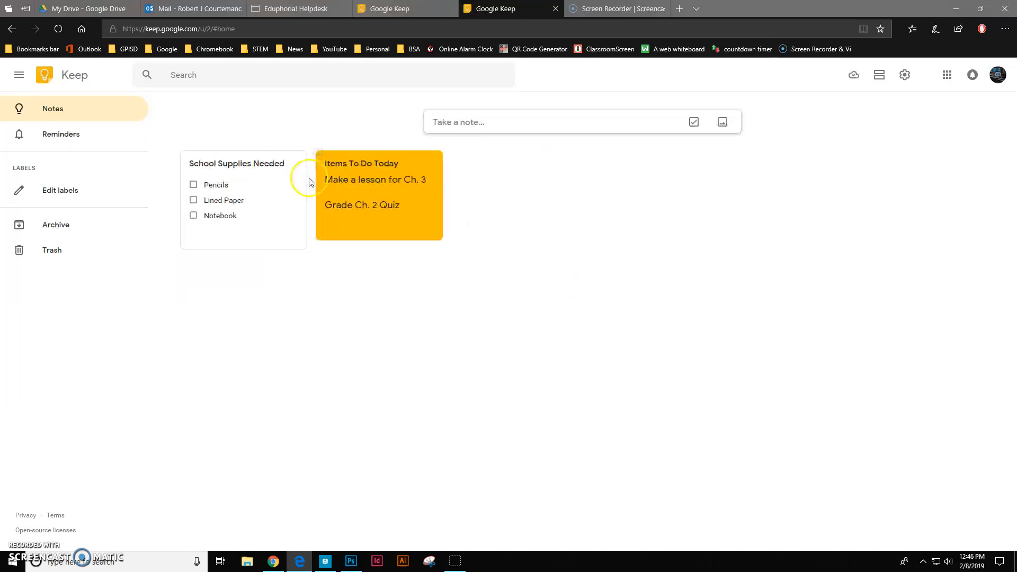
Open the School Supplies Needed note, check off Pencils and Notebook, uncheck both again, and close the note
{"action": "left_click", "coordinate": [256, 200]}
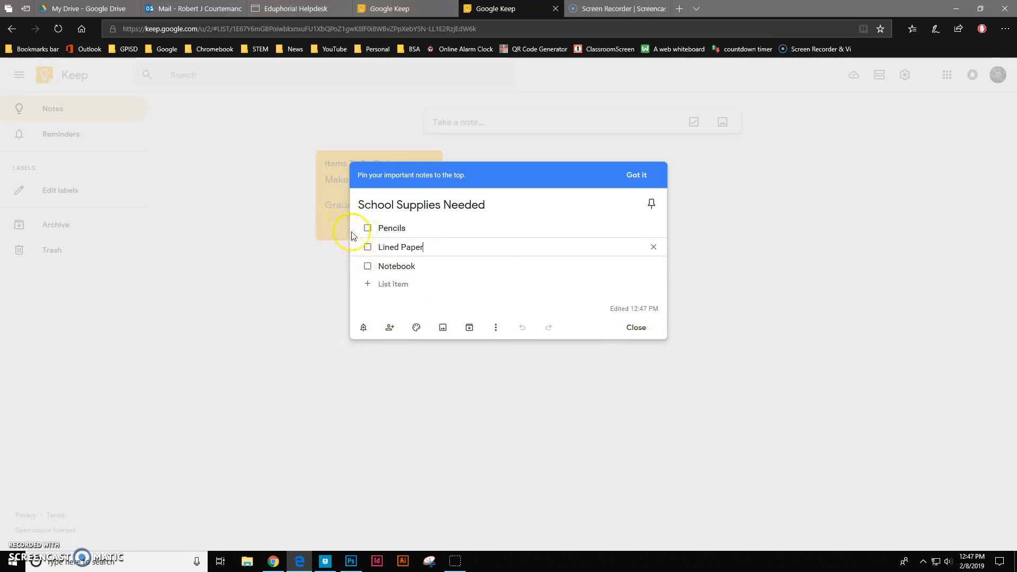
{"action": "left_click", "coordinate": [367, 227]}
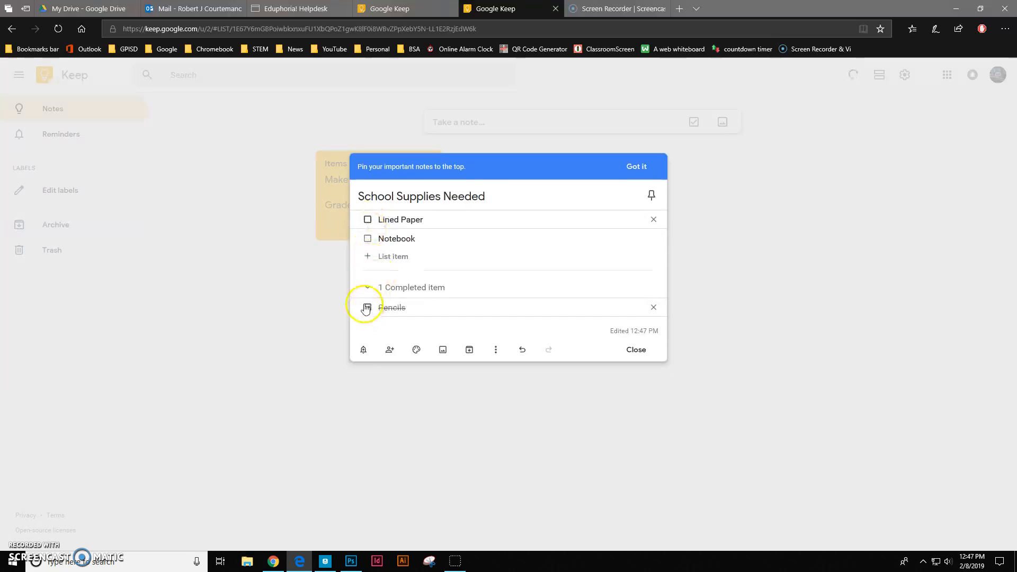
{"action": "left_click", "coordinate": [367, 238]}
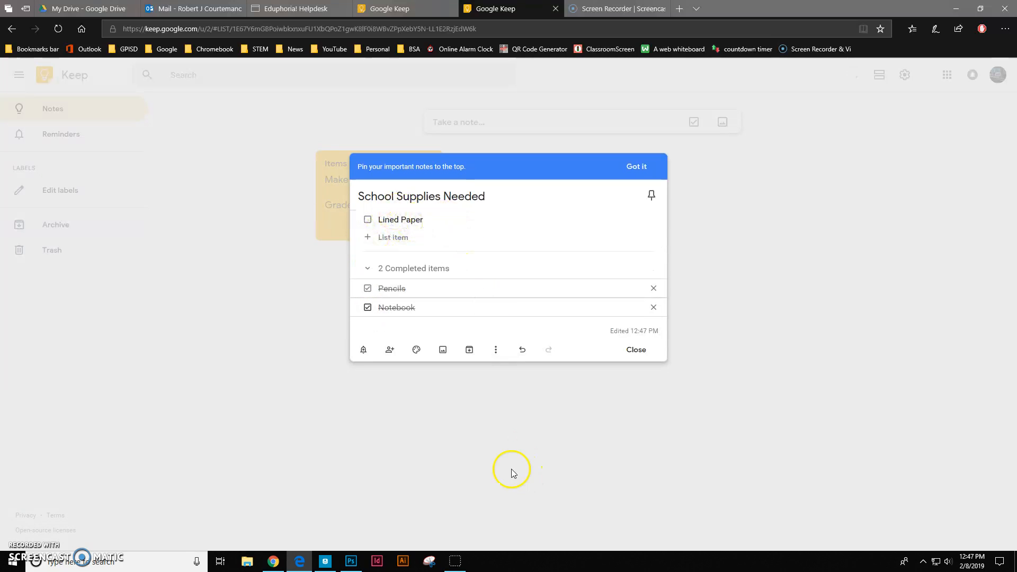
{"action": "left_click", "coordinate": [367, 289]}
{"action": "left_click", "coordinate": [367, 307]}
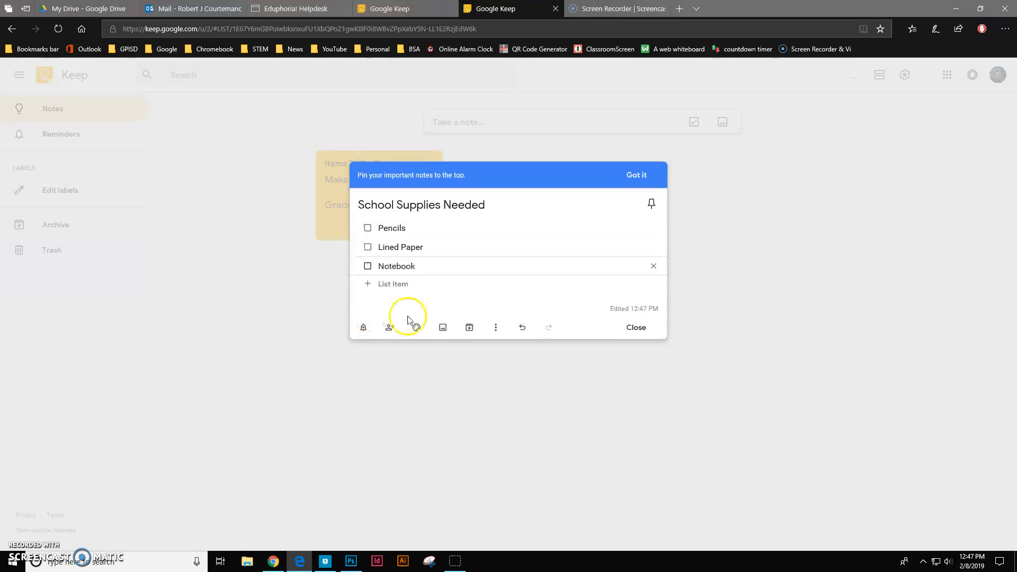
{"action": "left_click", "coordinate": [779, 328]}
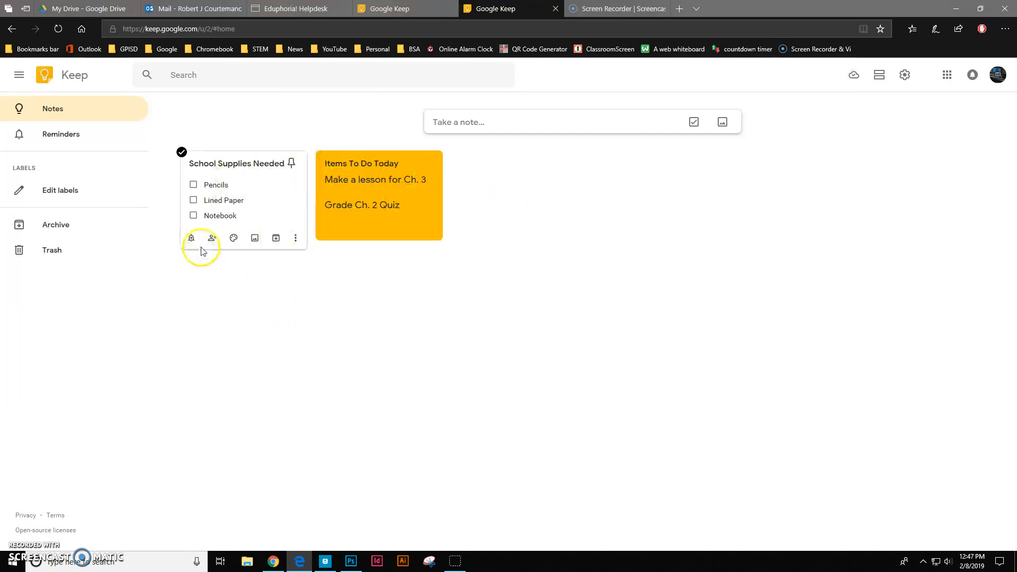
View the School Supplies Needed note's additional options and dismiss them
{"action": "left_click", "coordinate": [296, 240]}
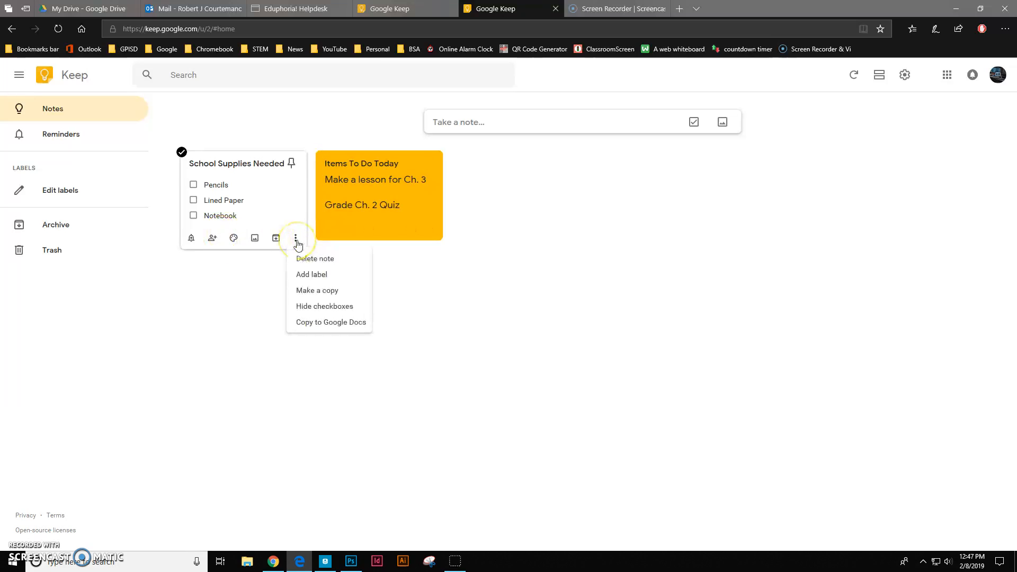
{"action": "left_click", "coordinate": [210, 305]}
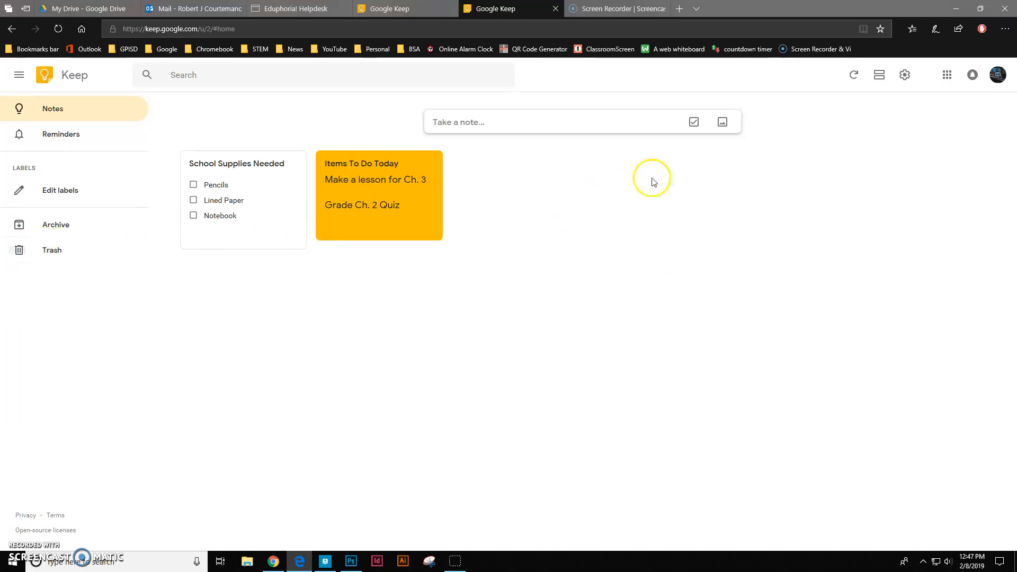
Review the list behavior options in the settings and leave without saving
{"action": "left_click", "coordinate": [905, 78]}
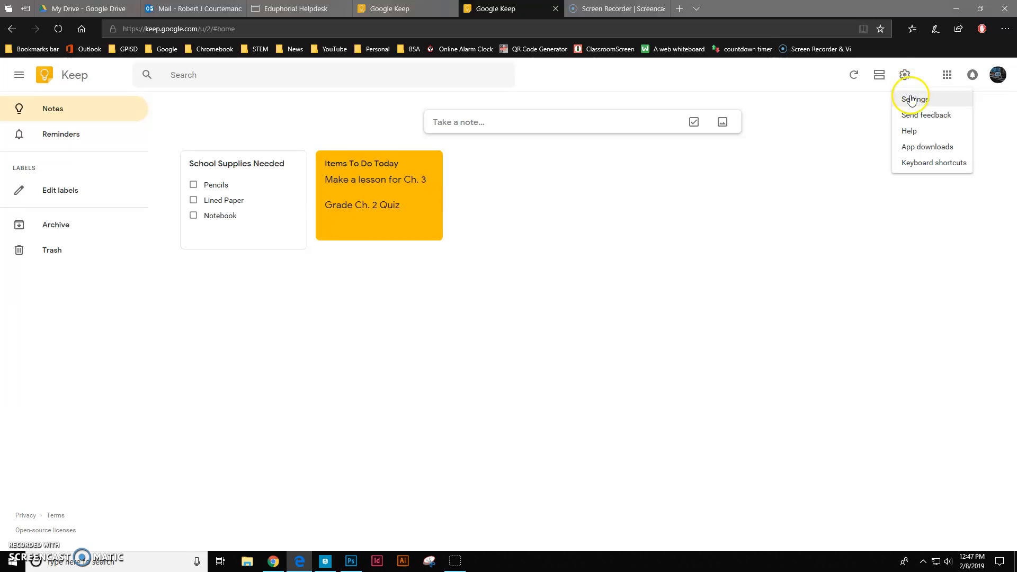
{"action": "left_click", "coordinate": [912, 98]}
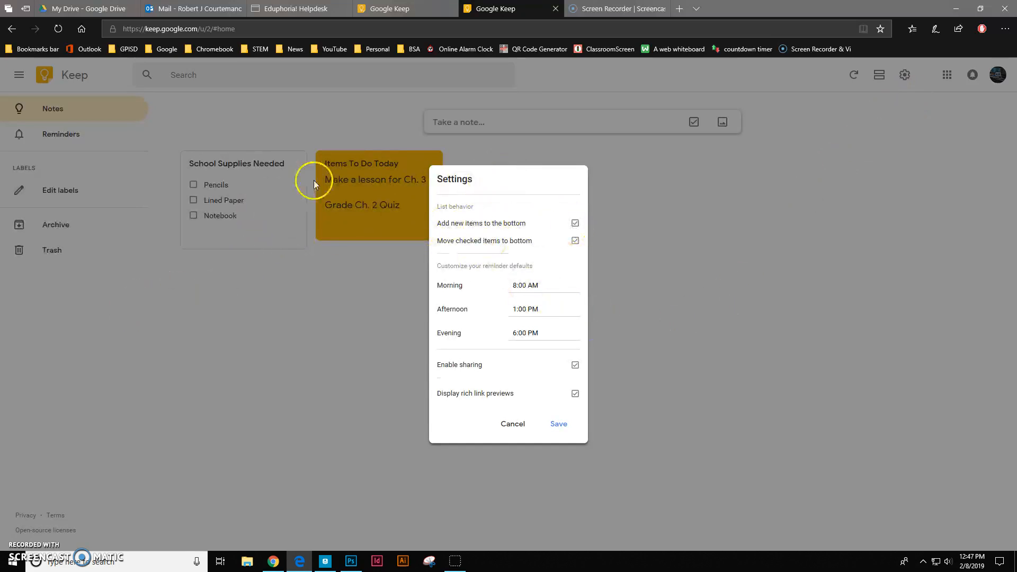
{"action": "left_click", "coordinate": [576, 223]}
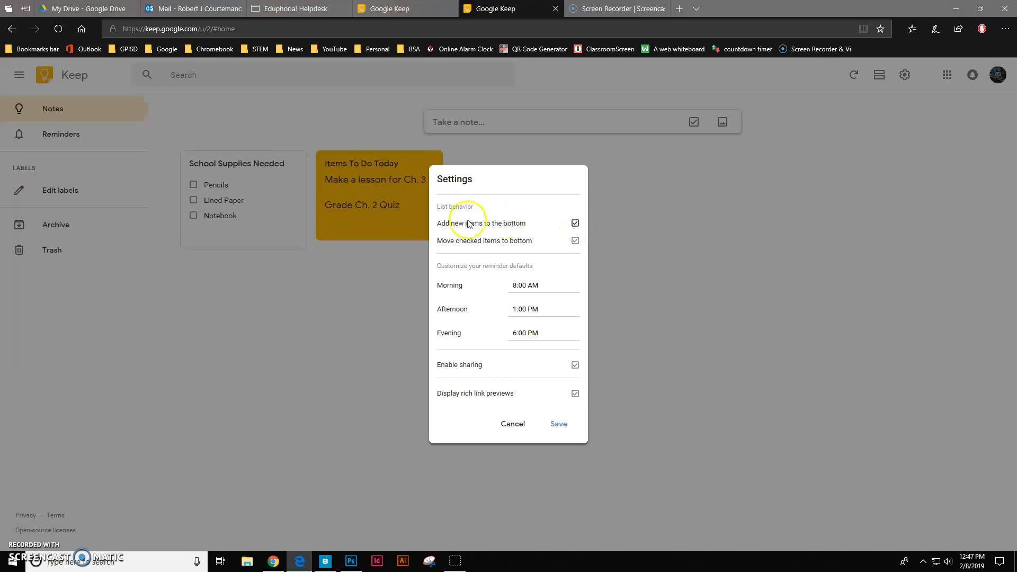
{"action": "left_click", "coordinate": [374, 211]}
Check off Notebook in the School Supplies Needed list, and turn off "Move checked items to bottom" in the settings, saving the change
{"action": "left_click", "coordinate": [193, 216]}
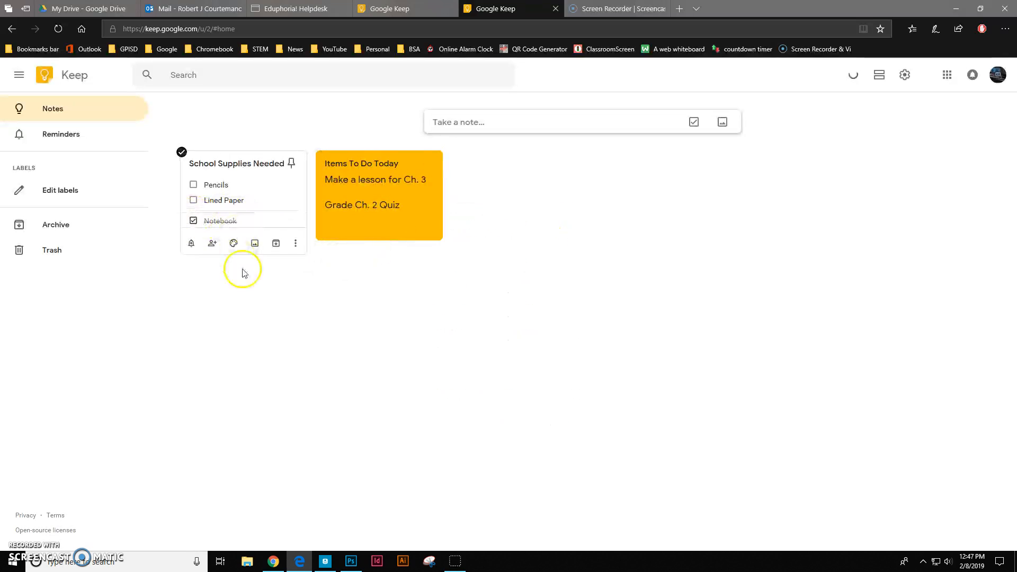
{"action": "left_click", "coordinate": [905, 76]}
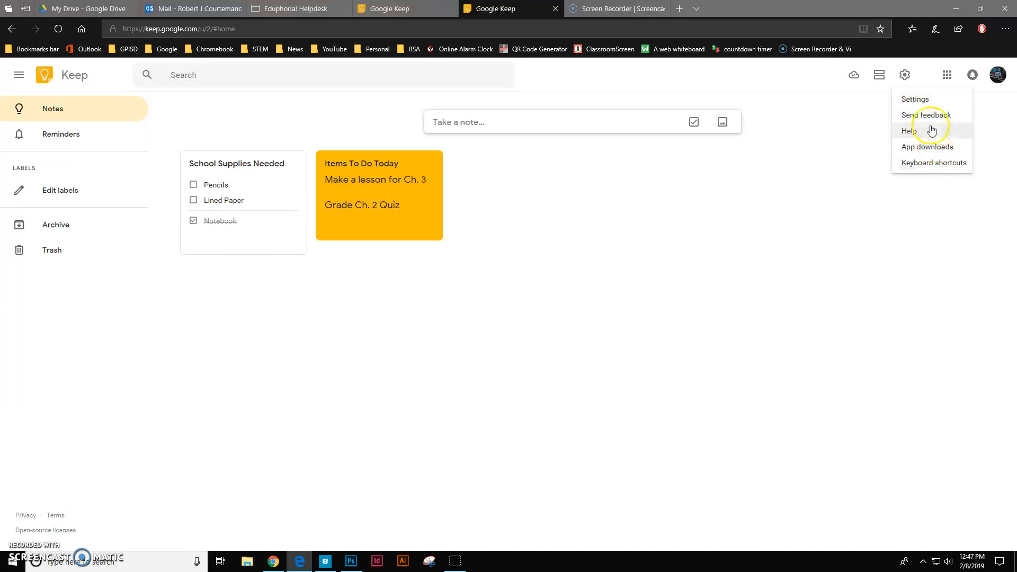
{"action": "left_click", "coordinate": [927, 99]}
{"action": "left_click", "coordinate": [575, 241]}
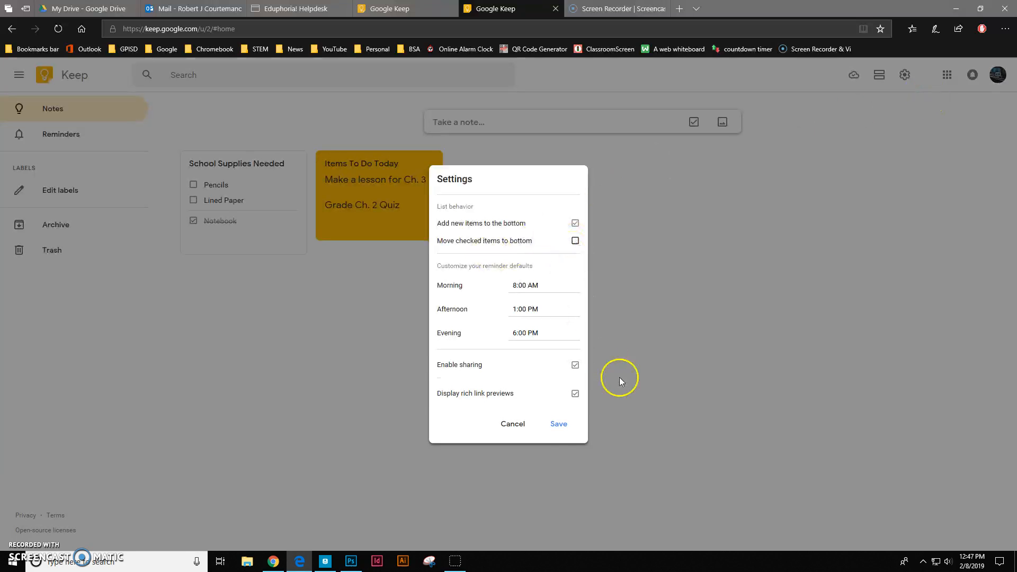
{"action": "left_click", "coordinate": [552, 422]}
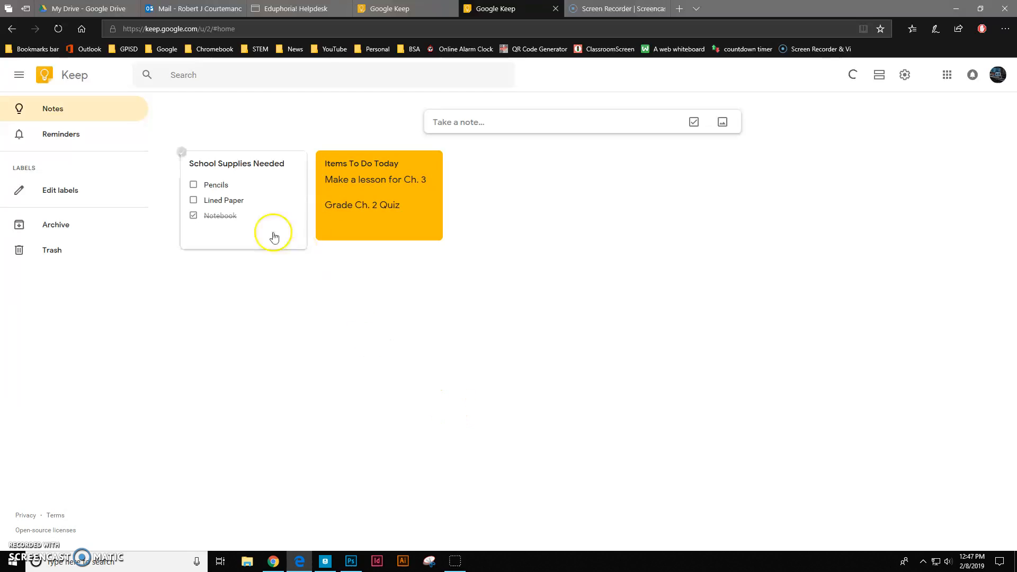
Check off Pencils in the School Supplies Needed list, and view the settings without changing them
{"action": "left_click", "coordinate": [194, 184]}
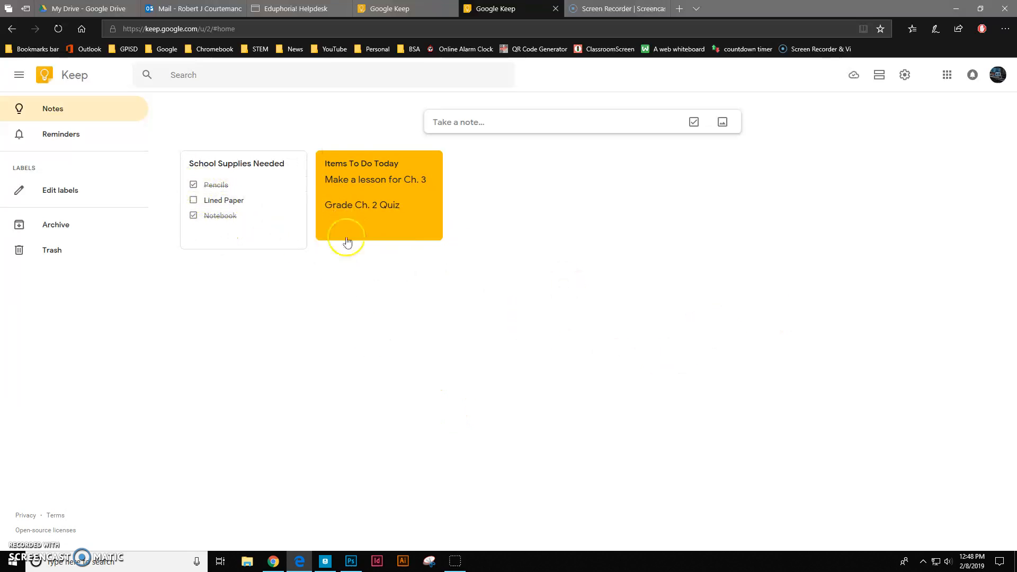
{"action": "left_click", "coordinate": [906, 76]}
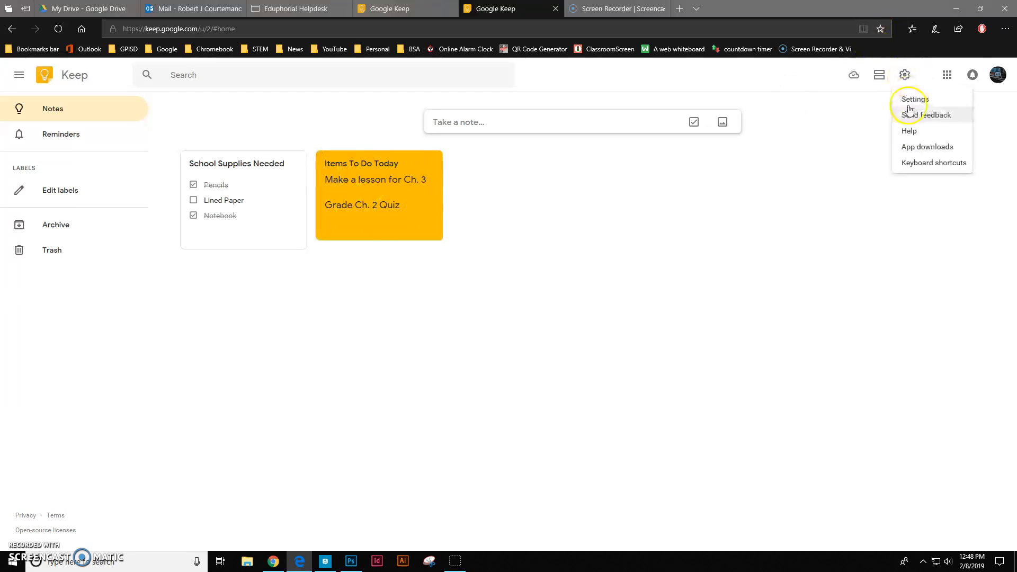
{"action": "left_click", "coordinate": [912, 98]}
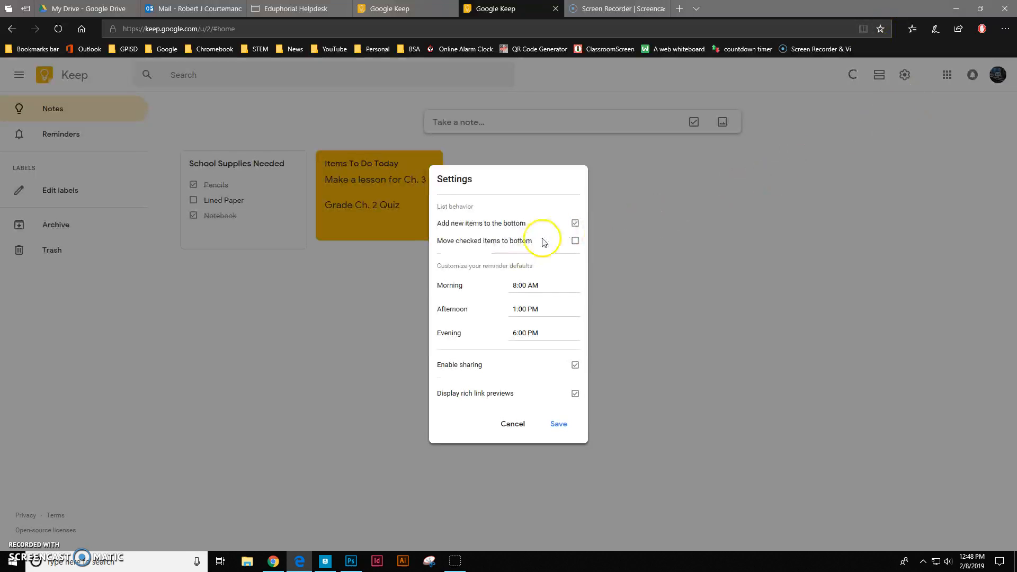
{"action": "left_click", "coordinate": [665, 256]}
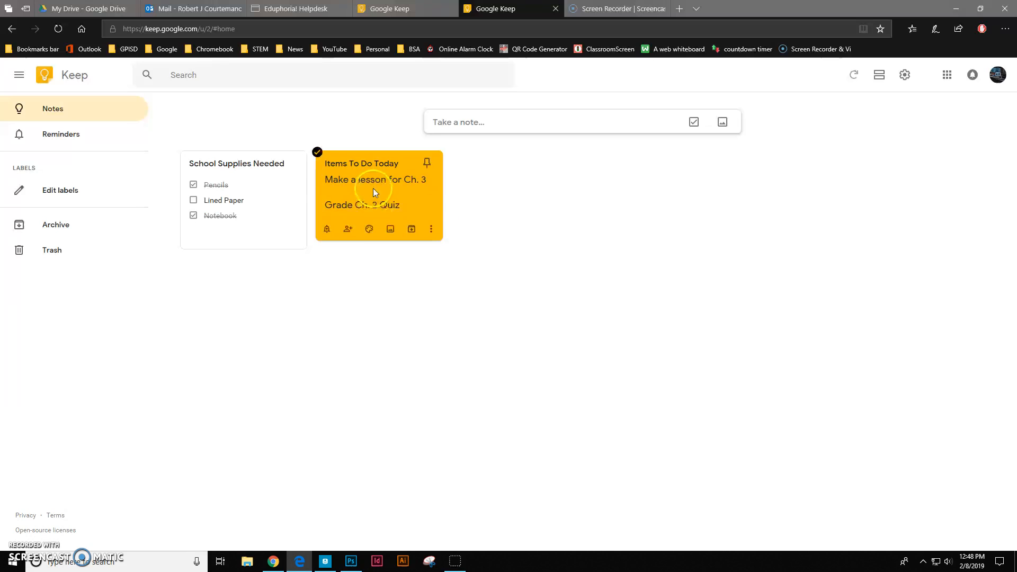
Add the line "Warmup ex for Thursday on the board" above "Make a lesson for Ch. 3" in the Items To Do Today note
{"action": "left_click", "coordinate": [403, 206]}
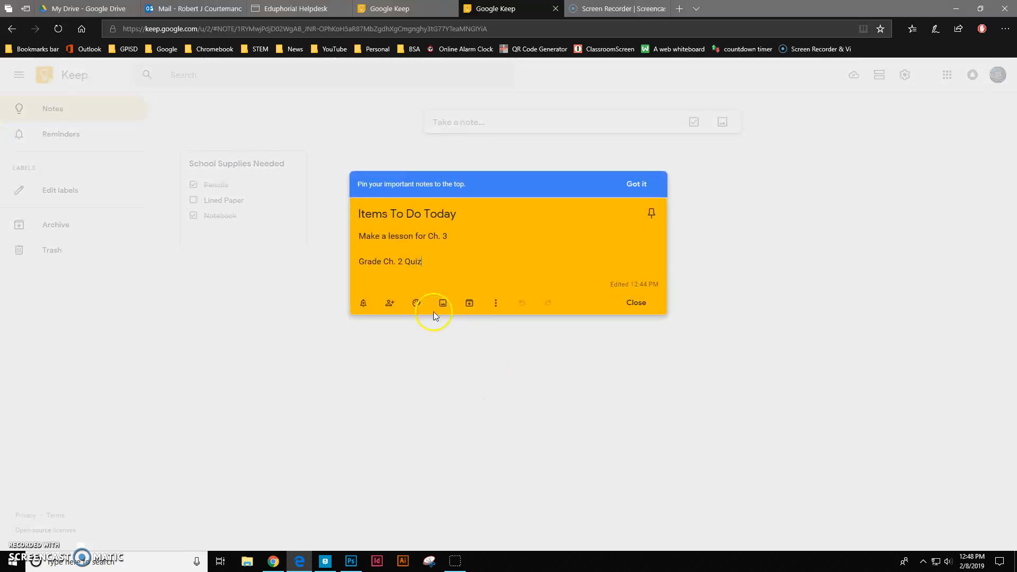
{"action": "key", "text": "Return"}
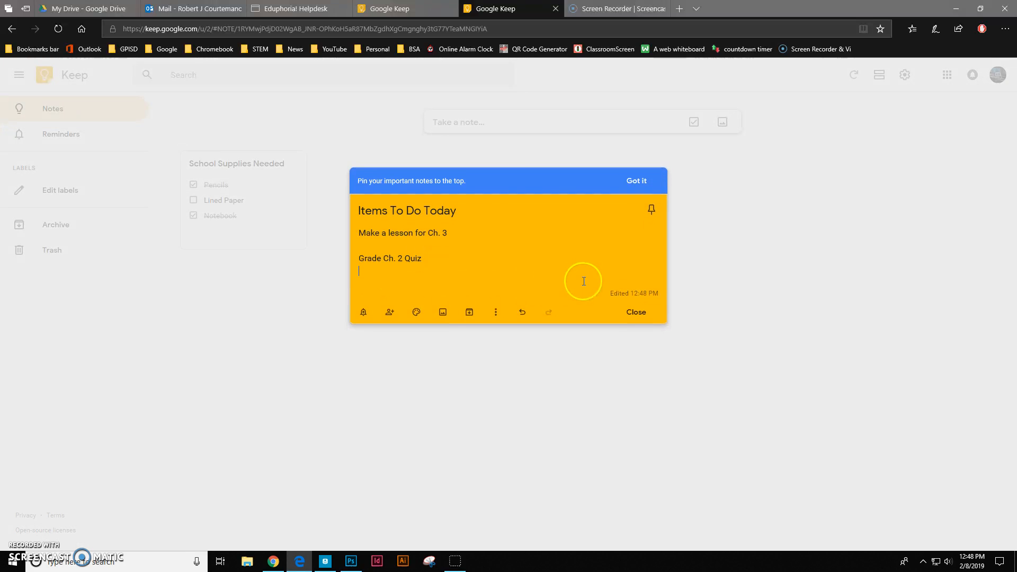
{"action": "left_click", "coordinate": [517, 185]}
{"action": "left_click", "coordinate": [440, 280]}
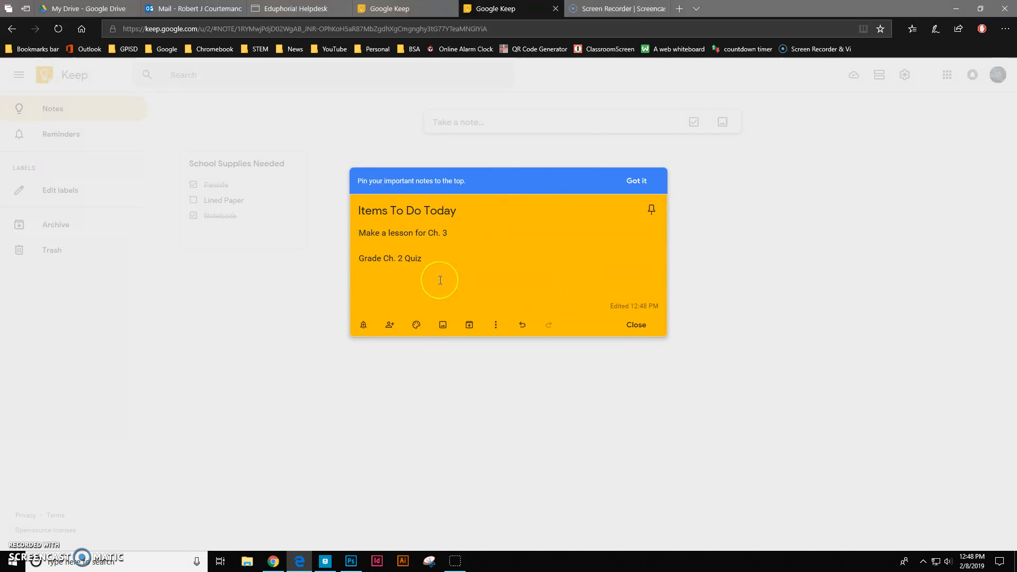
{"action": "key", "text": "Return"}
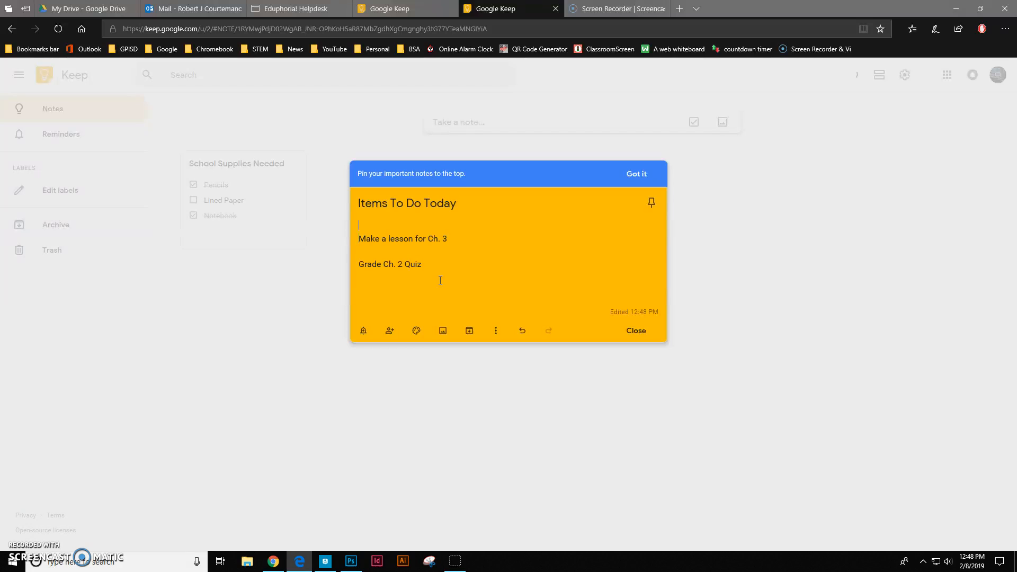
{"action": "key", "text": "Return"}
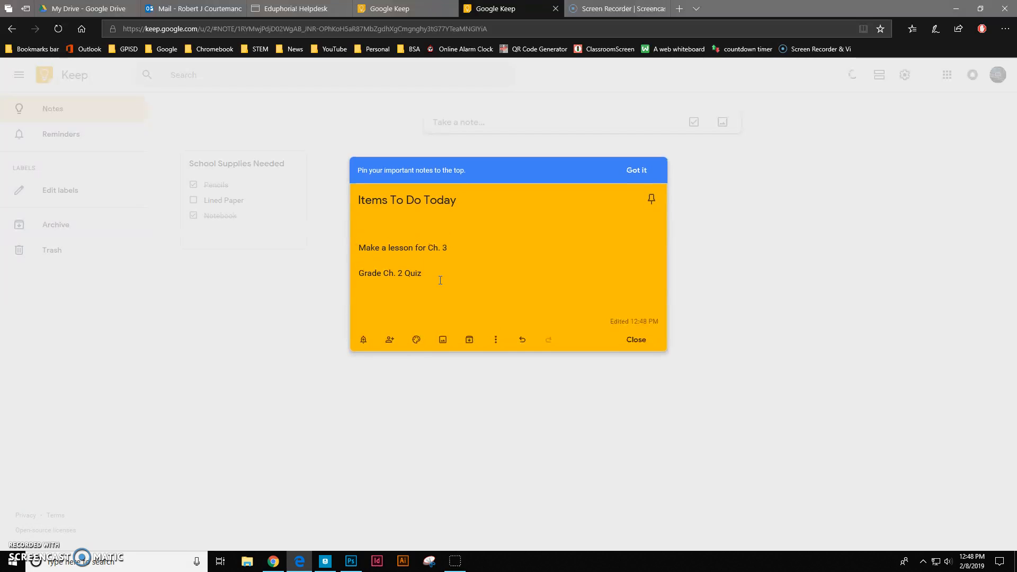
{"action": "type", "text": "M"}
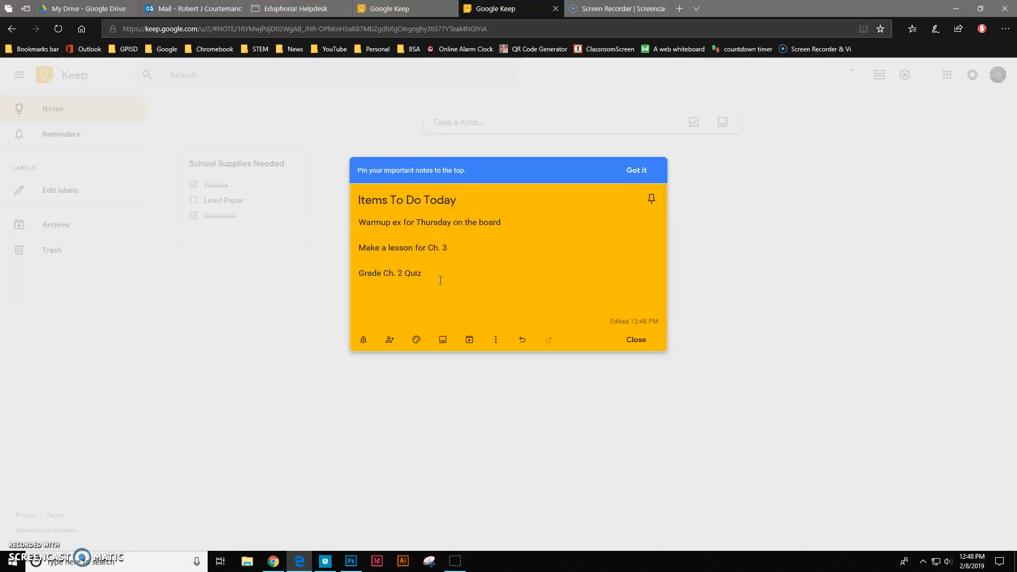
Close the Items To Do Today note, reopen it to review its lines, and close it again
{"action": "key", "text": "Return"}
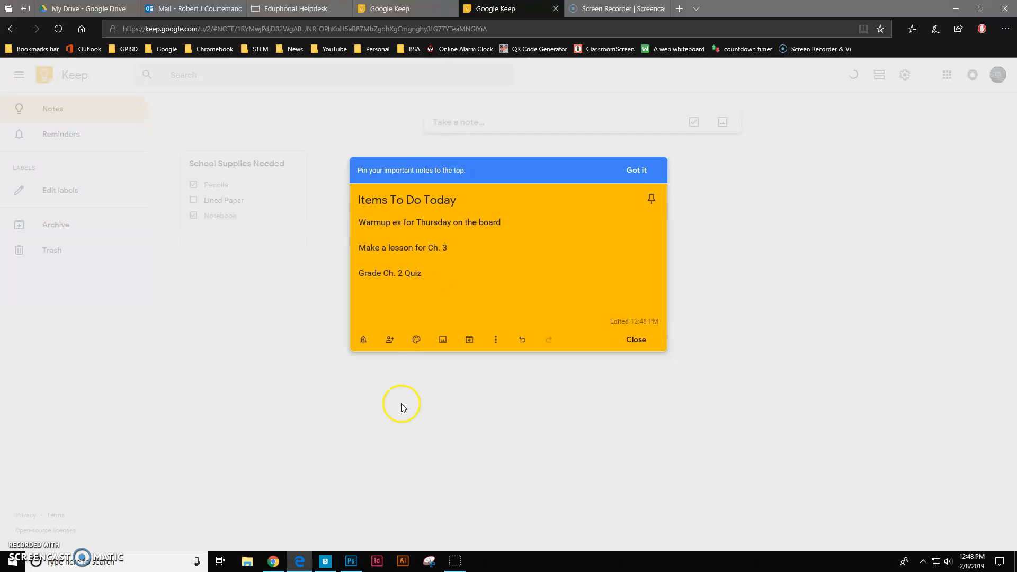
{"action": "left_click", "coordinate": [398, 420]}
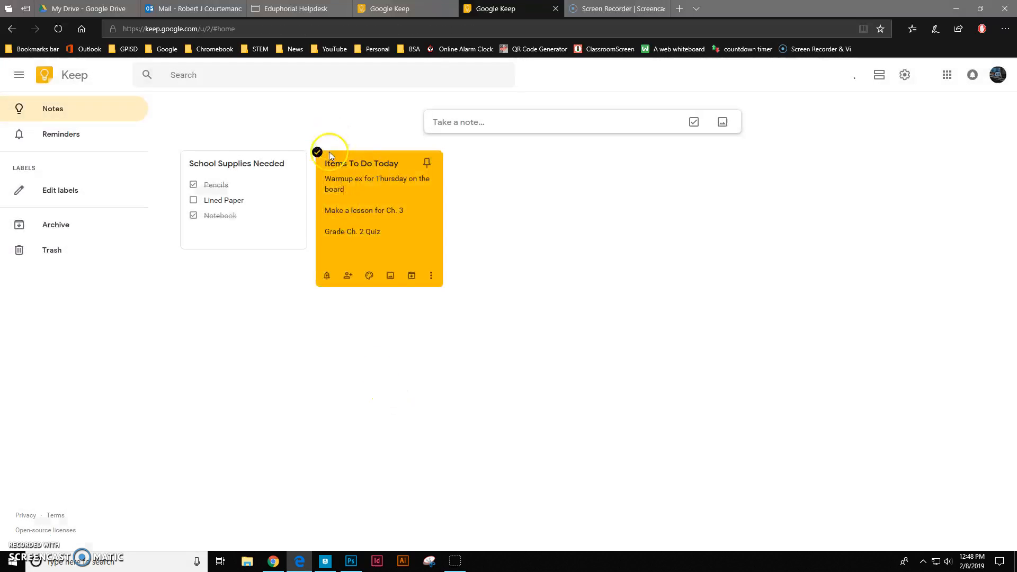
{"action": "left_click", "coordinate": [336, 181]}
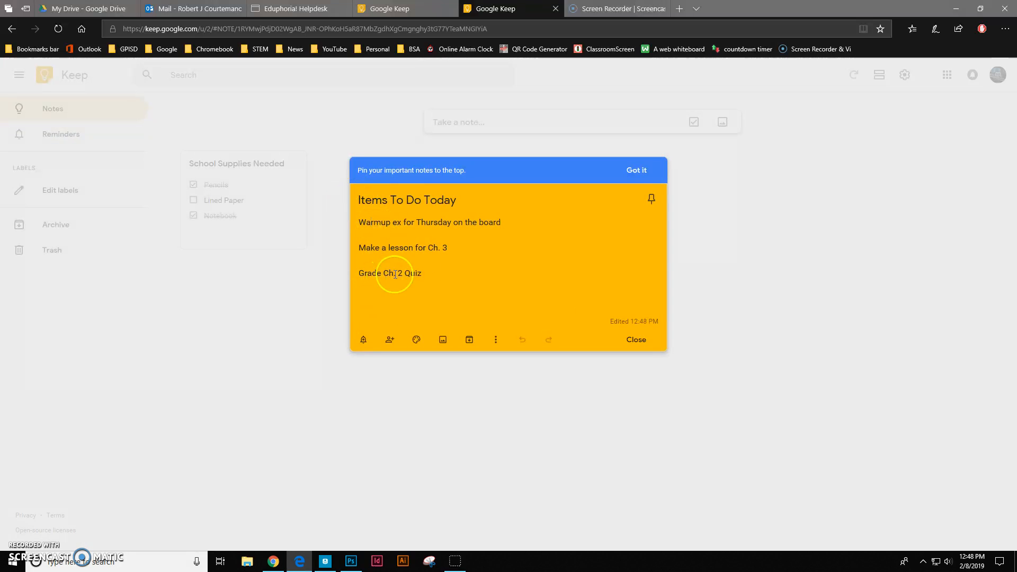
{"action": "left_click", "coordinate": [637, 342]}
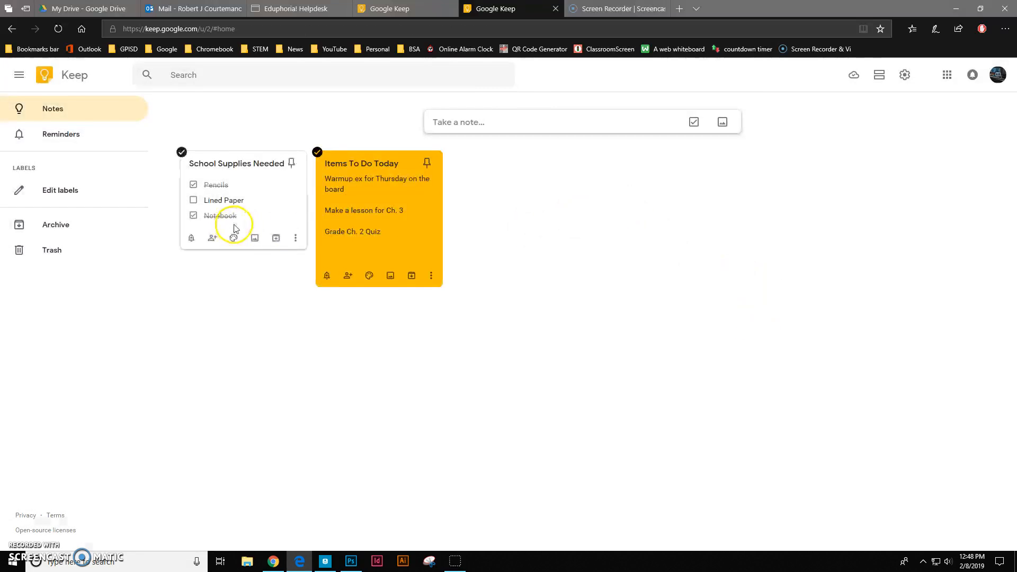
Turn on "Move checked items to bottom" in the settings, switch "Enable sharing" off and back on, and save
{"action": "left_click", "coordinate": [905, 75]}
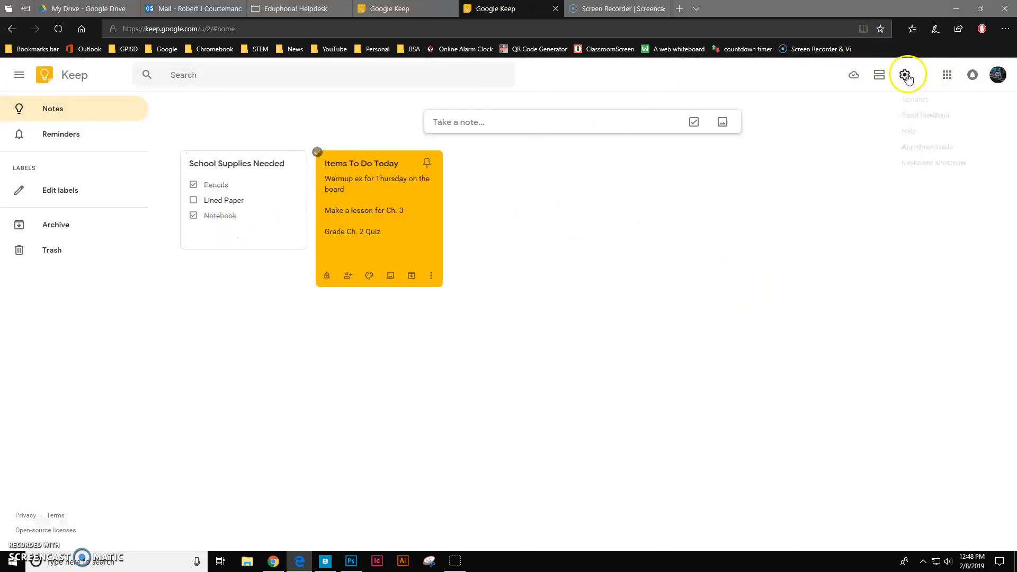
{"action": "left_click", "coordinate": [920, 102]}
{"action": "left_click", "coordinate": [575, 241]}
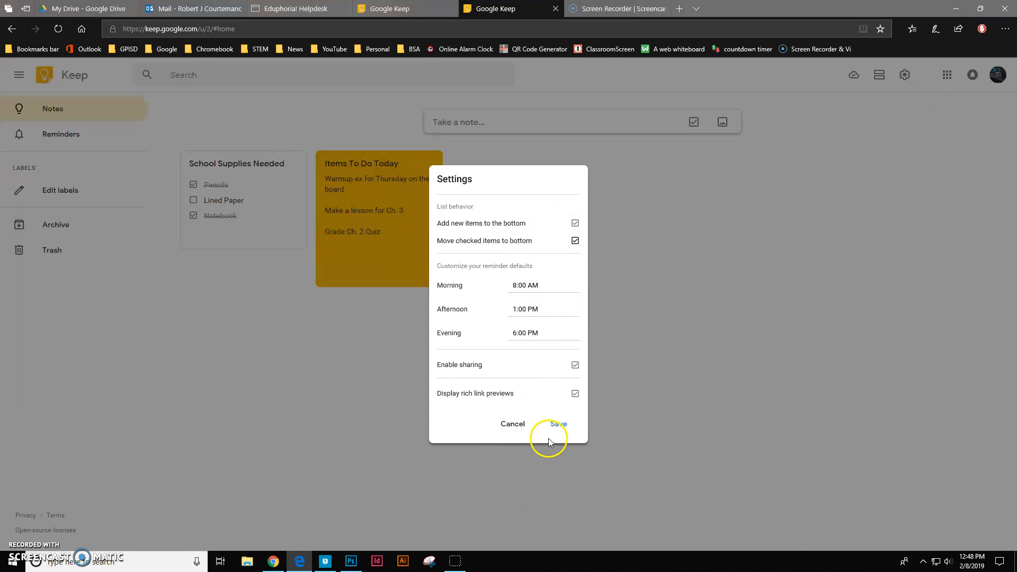
{"action": "left_click", "coordinate": [575, 366]}
{"action": "left_click", "coordinate": [575, 365]}
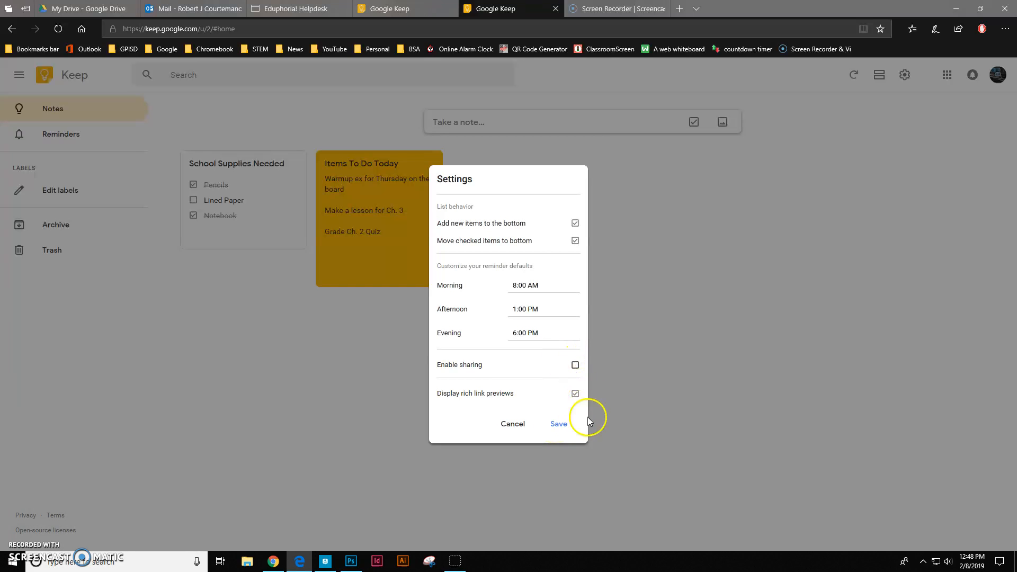
{"action": "left_click", "coordinate": [575, 365]}
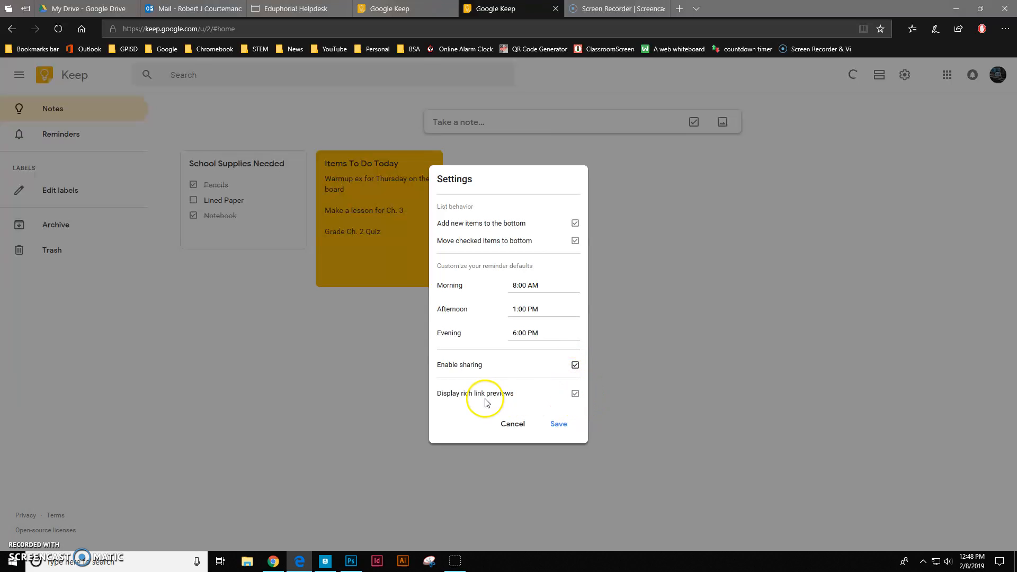
{"action": "left_click", "coordinate": [558, 423]}
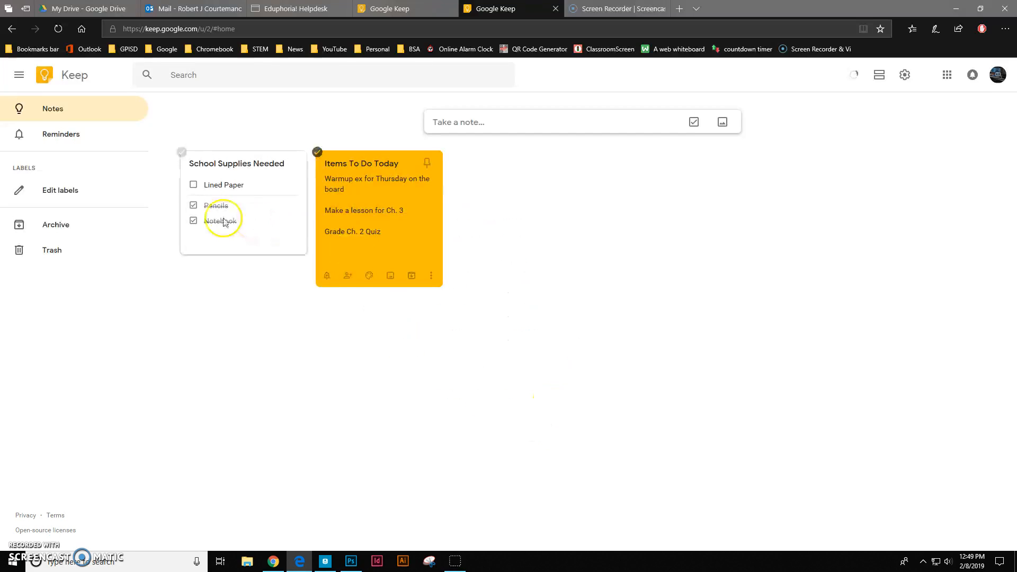
{"action": "left_click", "coordinate": [396, 250]}
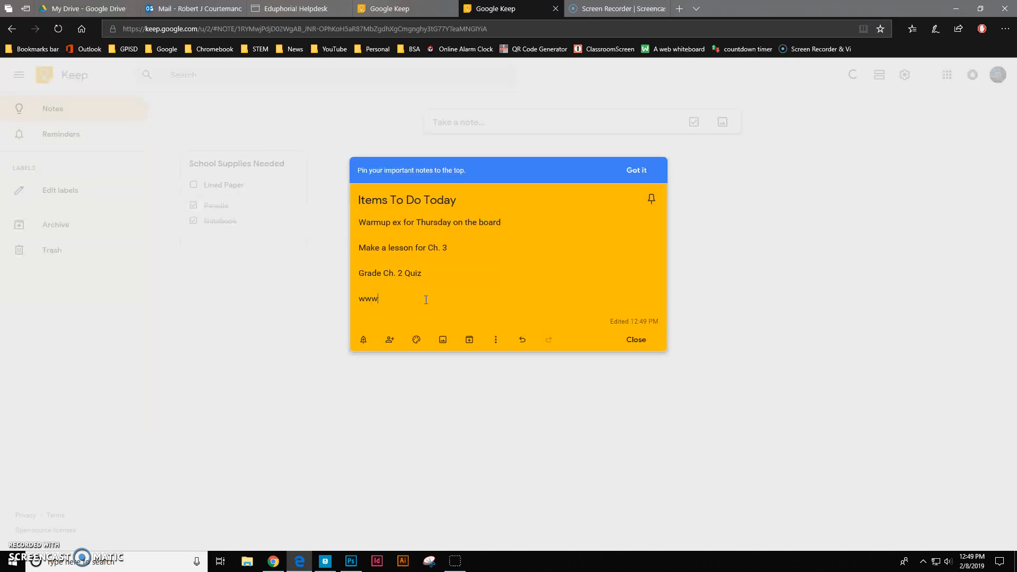
{"action": "key", "text": "Return"}
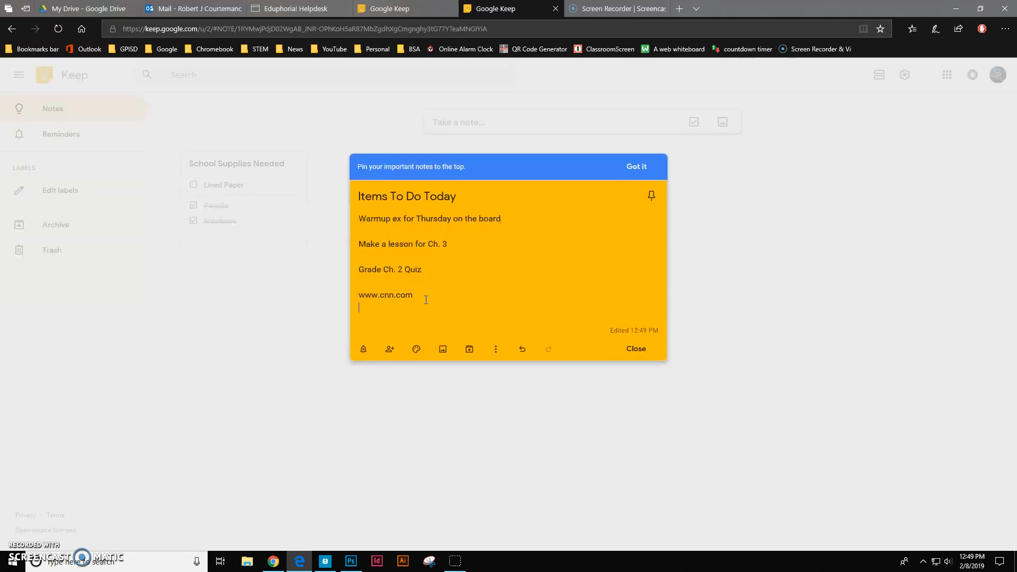
{"action": "left_click", "coordinate": [638, 350]}
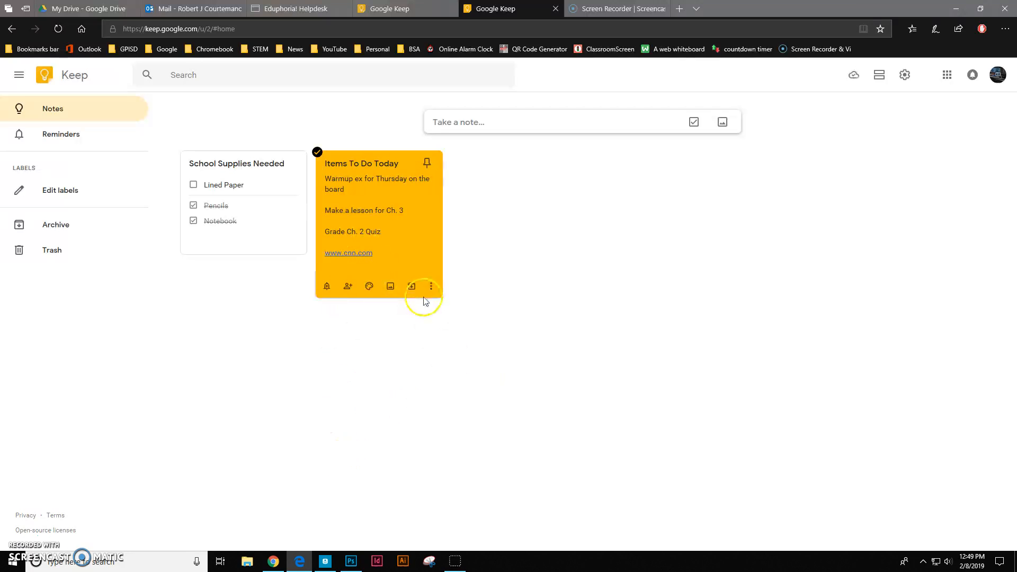
{"action": "left_click", "coordinate": [356, 254]}
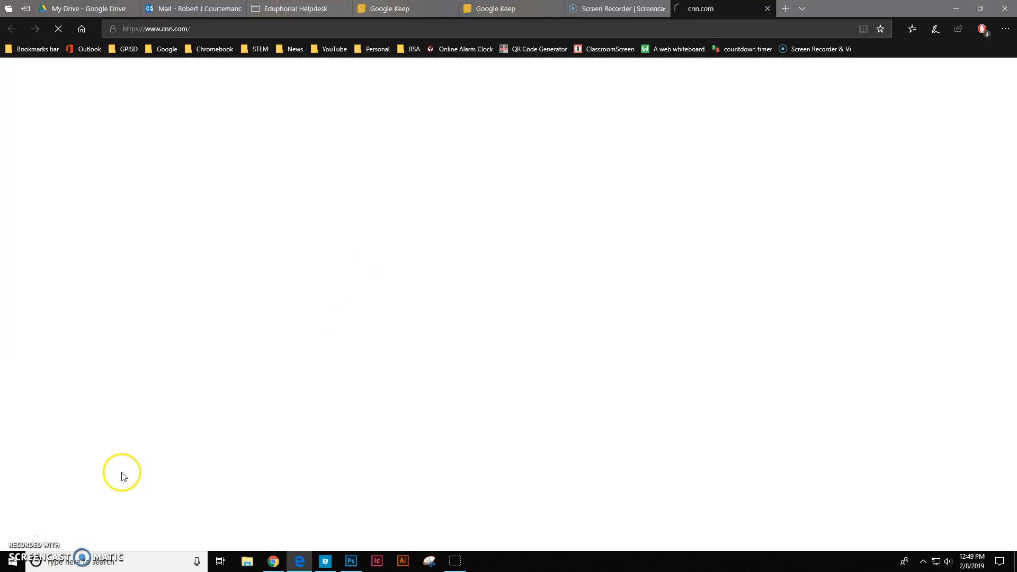
{"action": "left_click", "coordinate": [767, 8]}
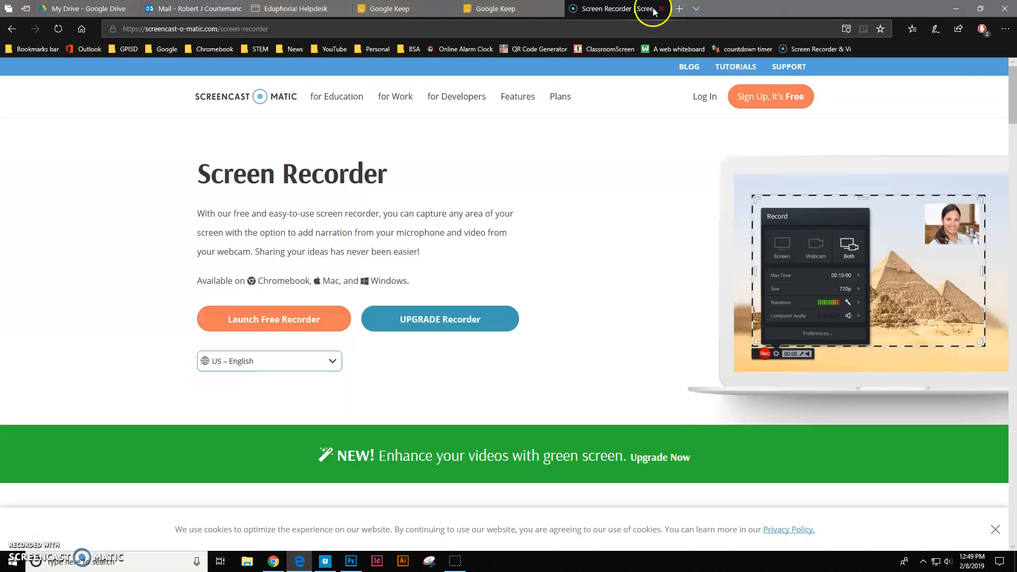
{"action": "left_click", "coordinate": [508, 11]}
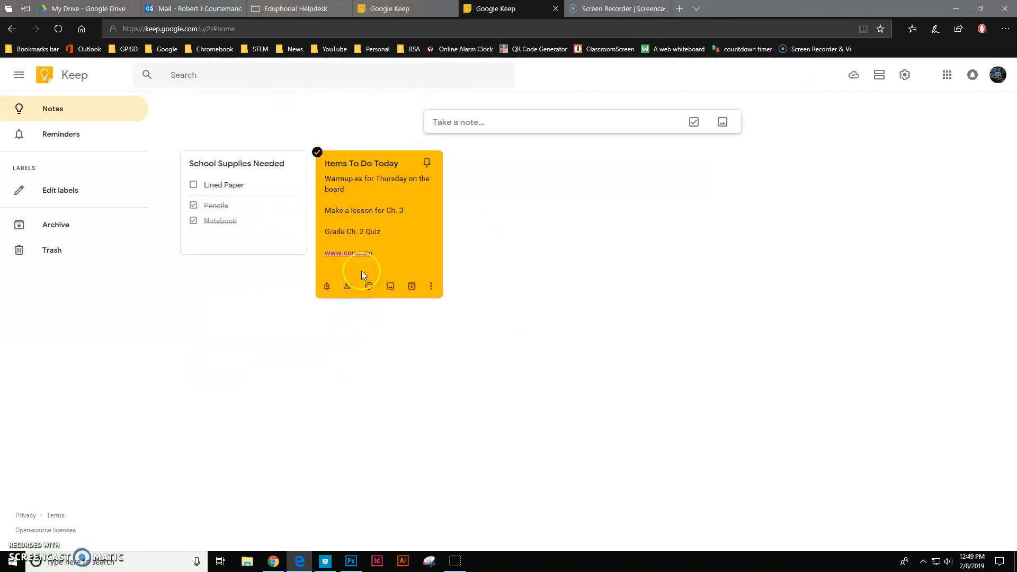
{"action": "left_click", "coordinate": [418, 263]}
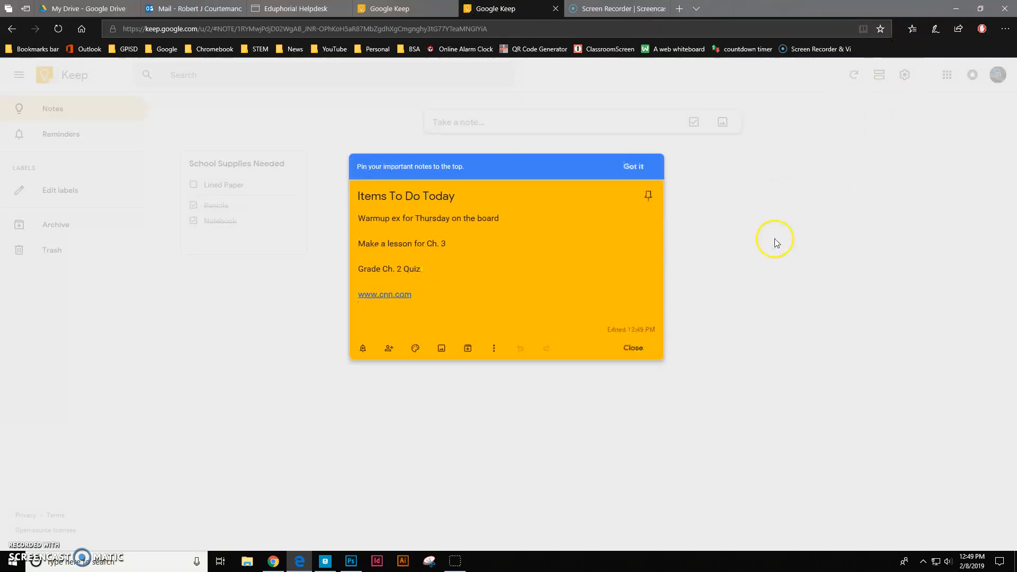
{"action": "left_click", "coordinate": [774, 240]}
Set the reminder defaults to 7:00 AM for morning, 12:00 PM for afternoon and 3:30 PM for evening, and save the settings
{"action": "left_click", "coordinate": [905, 74]}
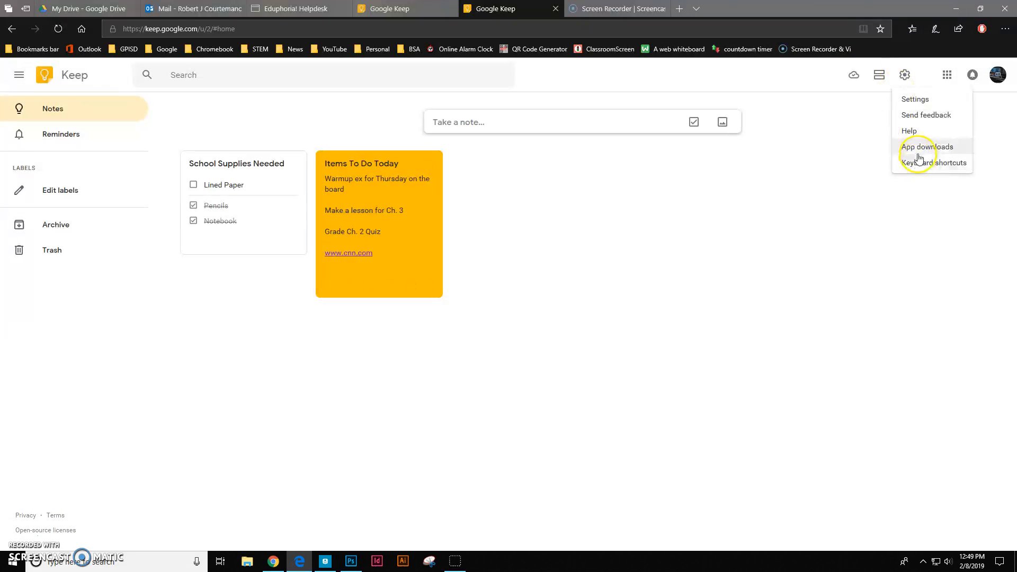
{"action": "left_click", "coordinate": [916, 100]}
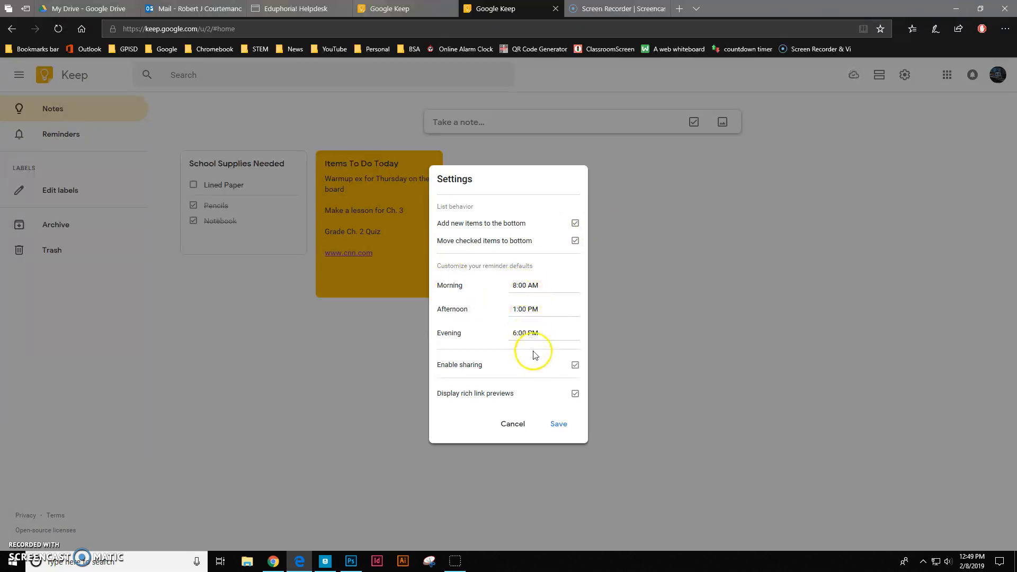
{"action": "left_click", "coordinate": [515, 285]}
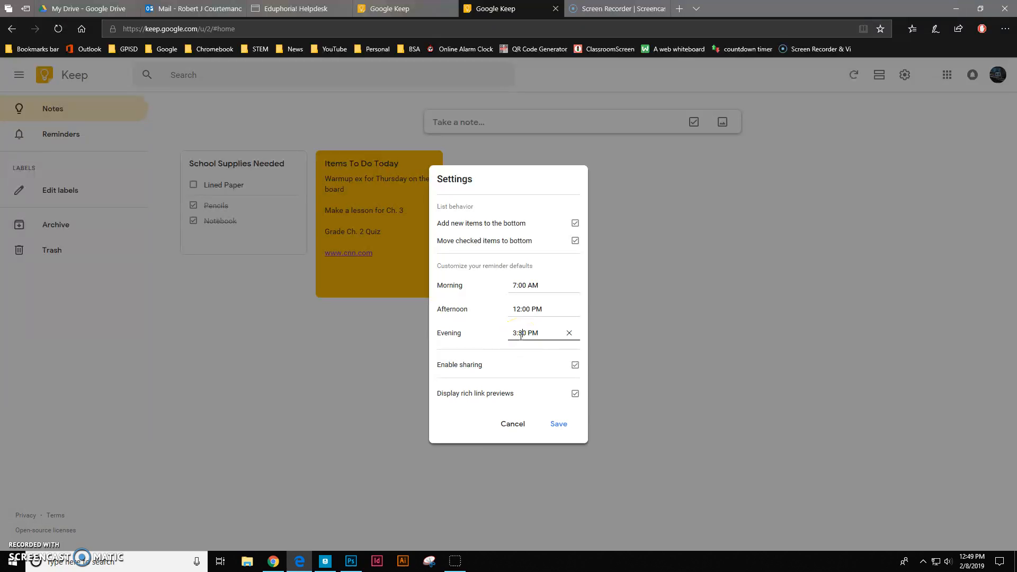
{"action": "left_click", "coordinate": [557, 424]}
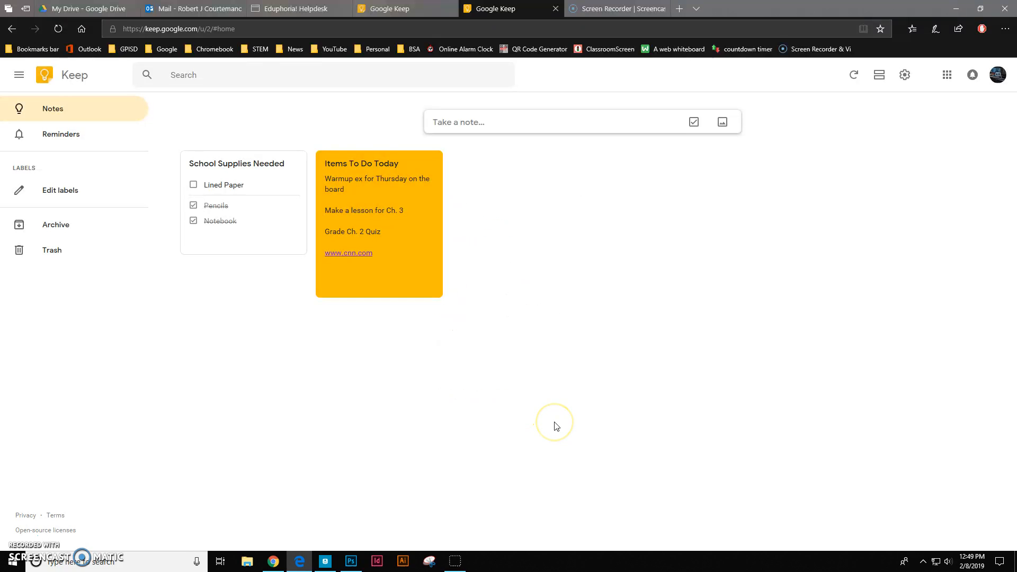
Start a new untitled note with the text "Get a haircut"
{"action": "left_click", "coordinate": [907, 76]}
{"action": "left_click", "coordinate": [468, 124]}
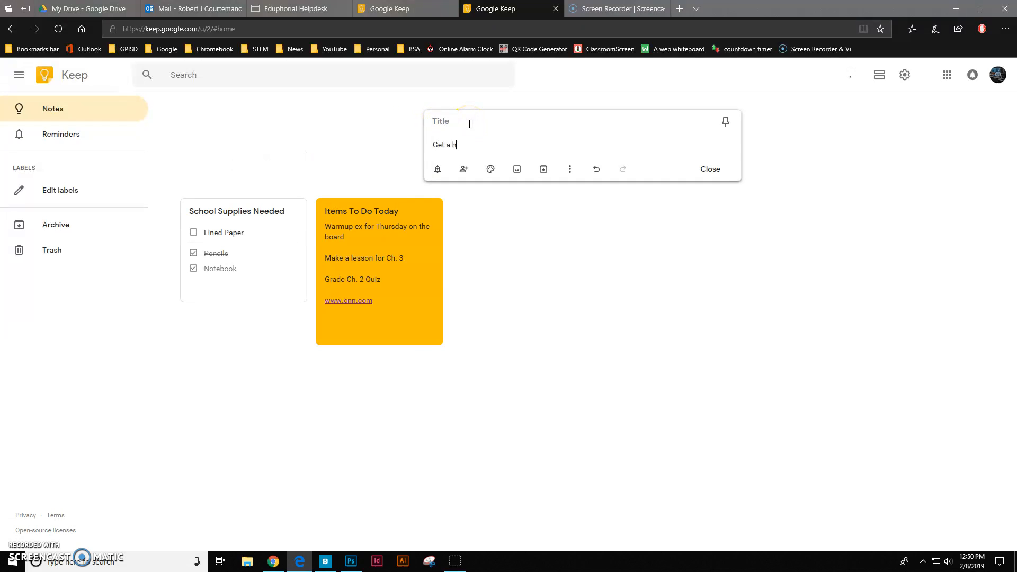
{"action": "key", "text": "Return"}
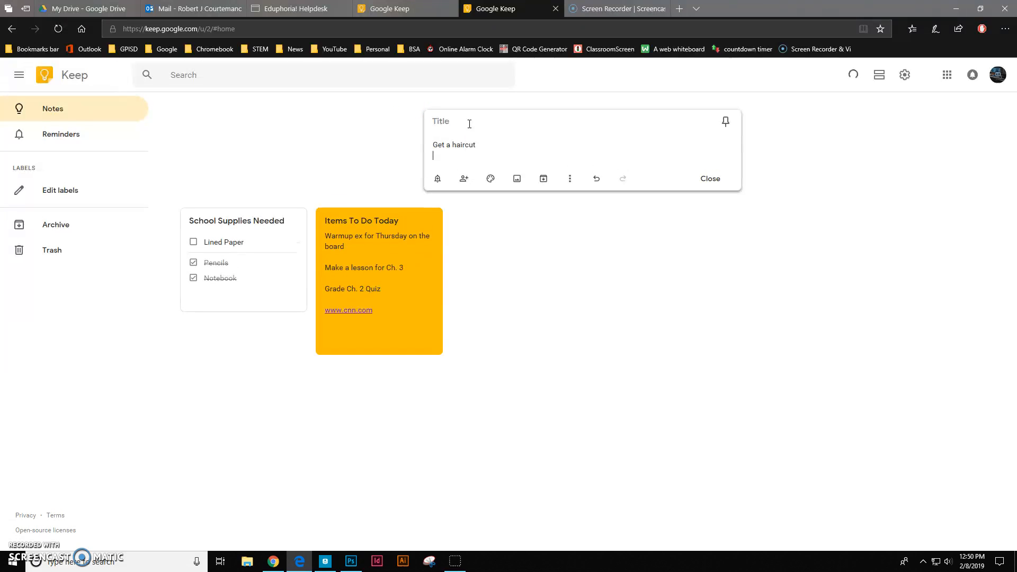
Add a "Later today" reminder for 8:00 PM to the "Get a haircut" note, and delete that reminder
{"action": "left_click", "coordinate": [439, 186]}
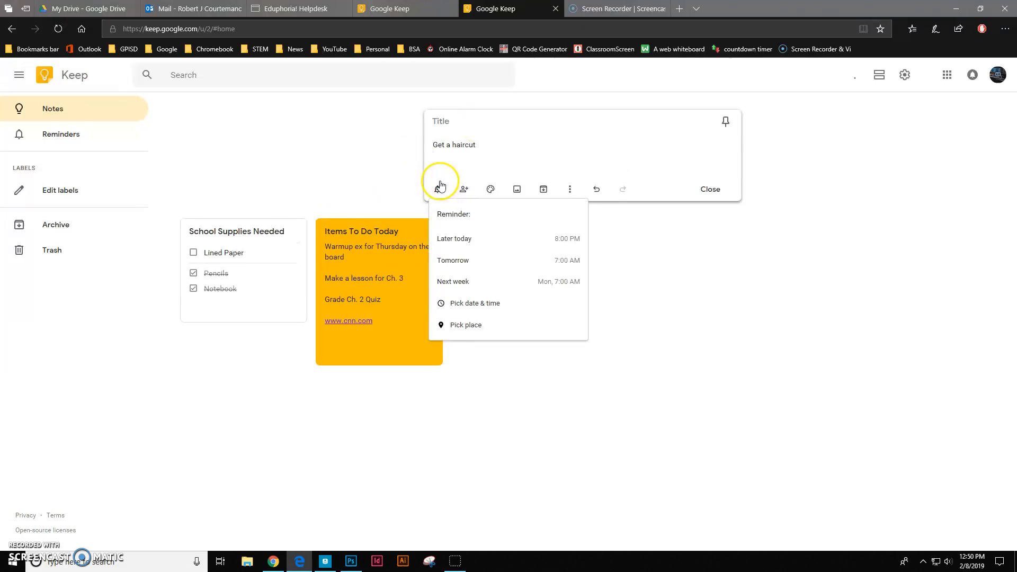
{"action": "left_click", "coordinate": [474, 241]}
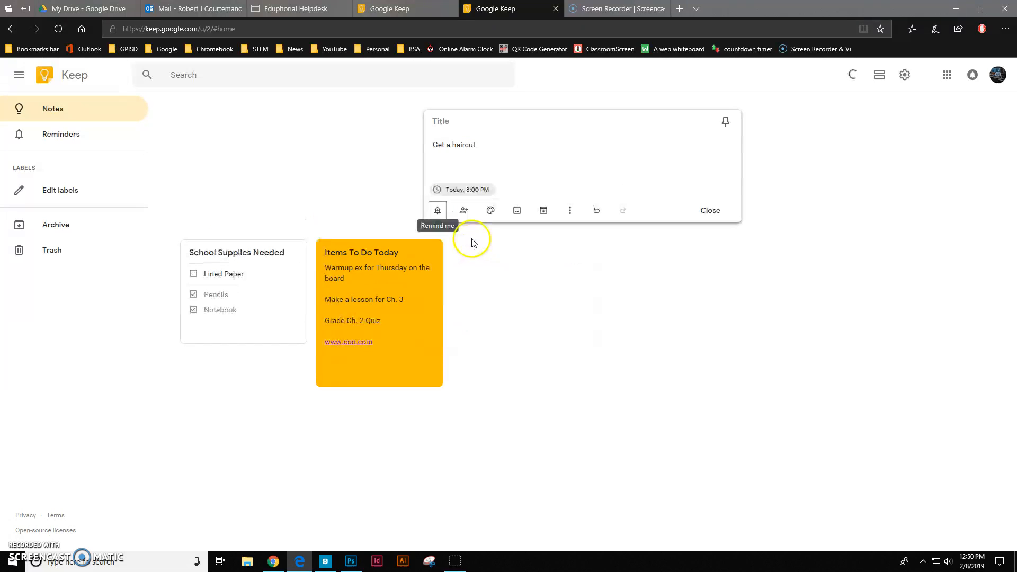
{"action": "left_click", "coordinate": [490, 192]}
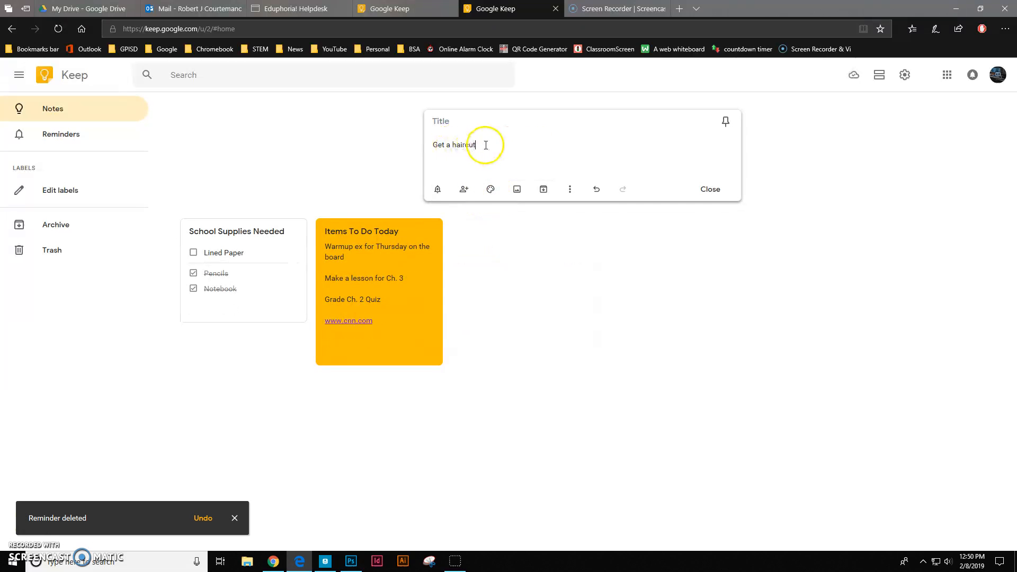
Set the "Get a haircut" note's reminder to Evening, 3:30 PM on Feb 8, 2019, close the note and dismiss the notification prompt
{"action": "left_click", "coordinate": [438, 190]}
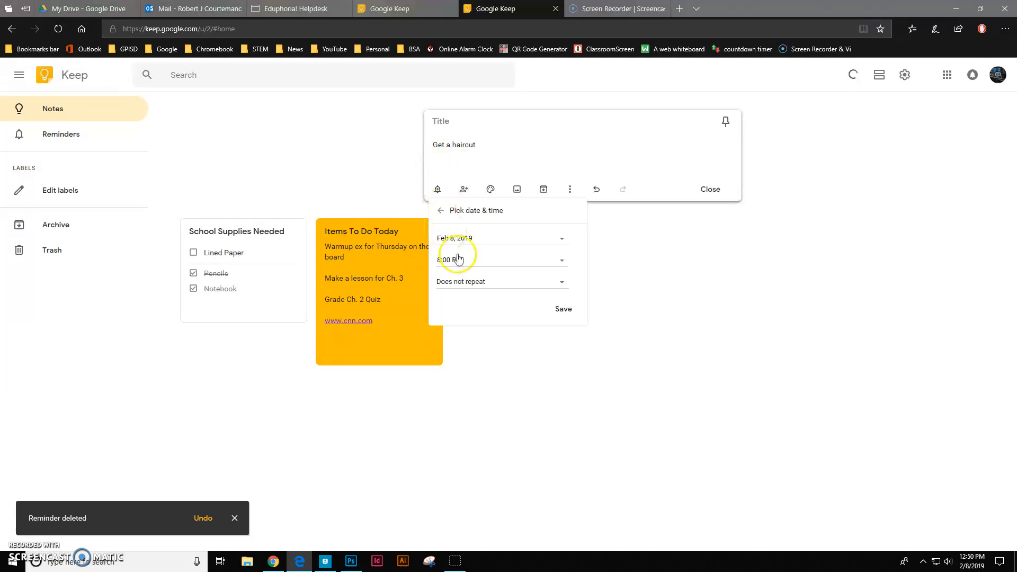
{"action": "left_click", "coordinate": [539, 260]}
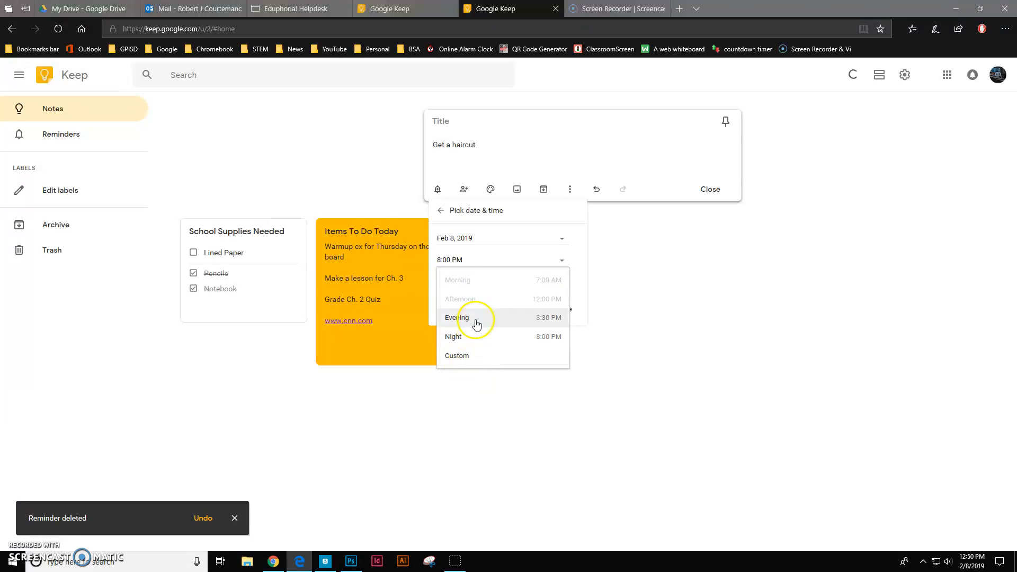
{"action": "left_click", "coordinate": [473, 320]}
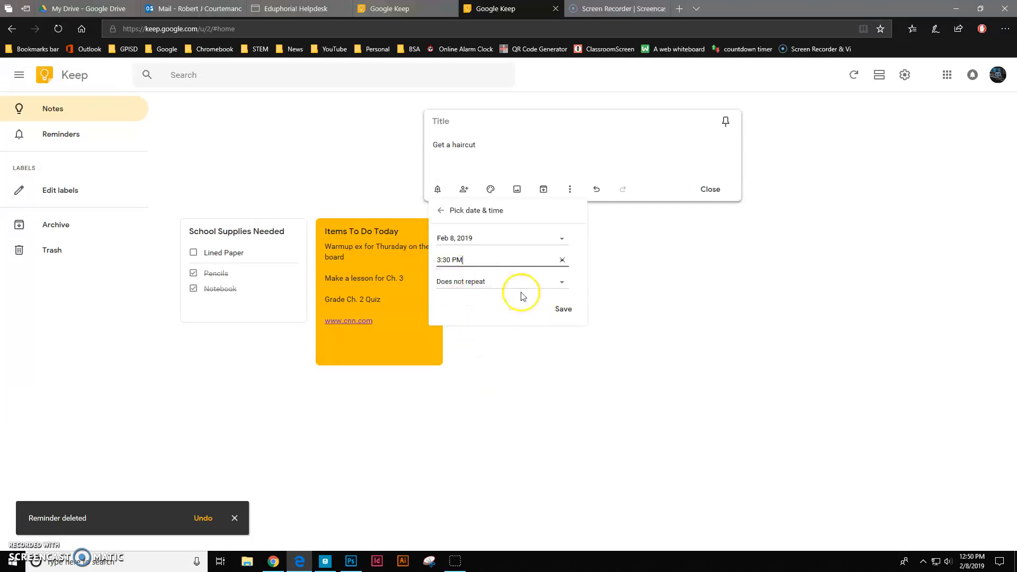
{"action": "left_click", "coordinate": [564, 310]}
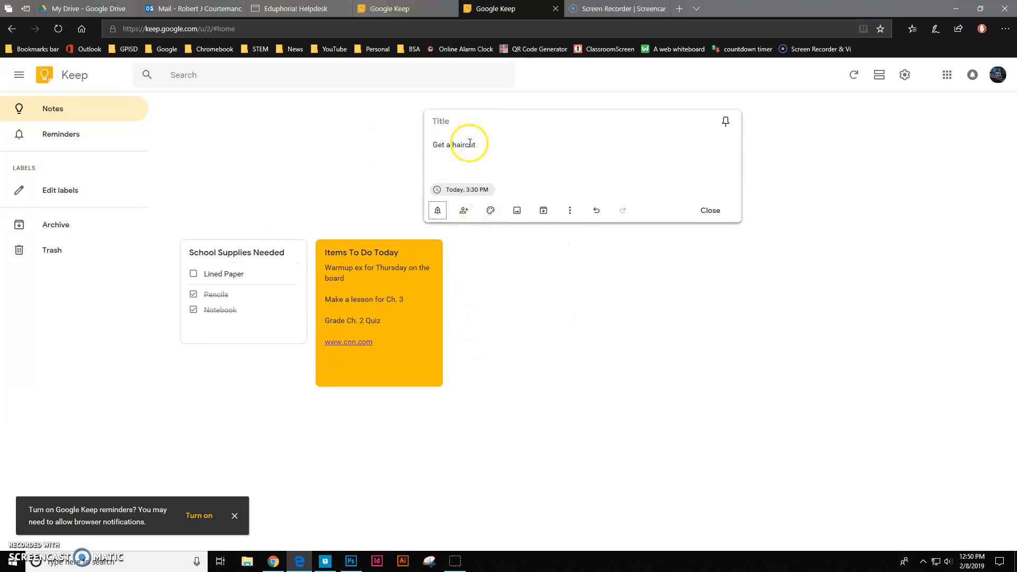
{"action": "left_click", "coordinate": [581, 284]}
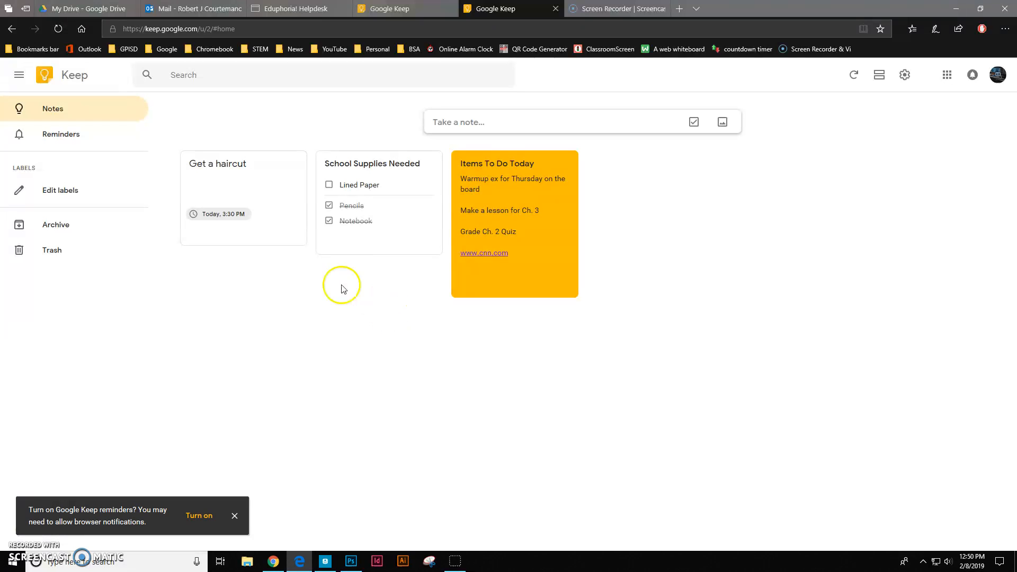
{"action": "left_click", "coordinate": [236, 517]}
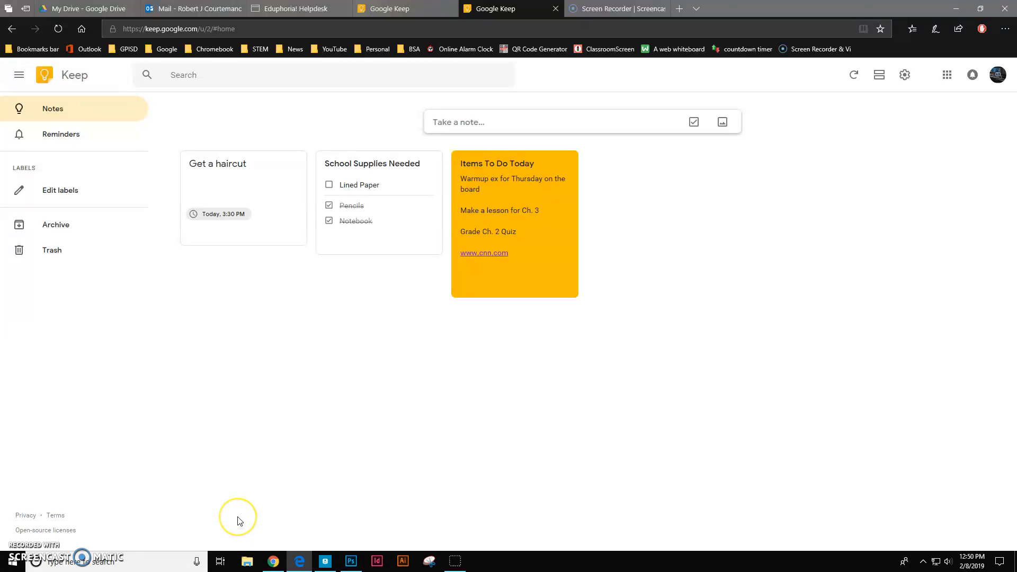